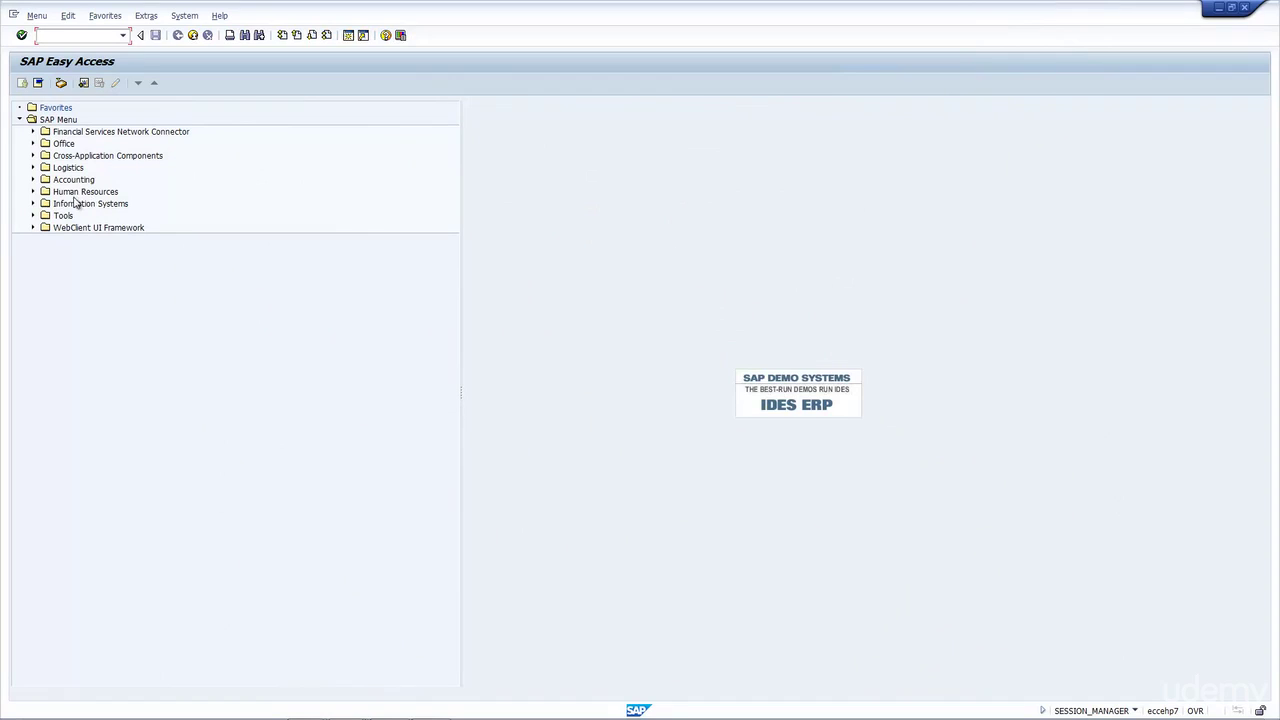
- Expand Logistics > Logistics Execution > Internal Whse Processes > Bins and Stock in the menu
click(32, 167)
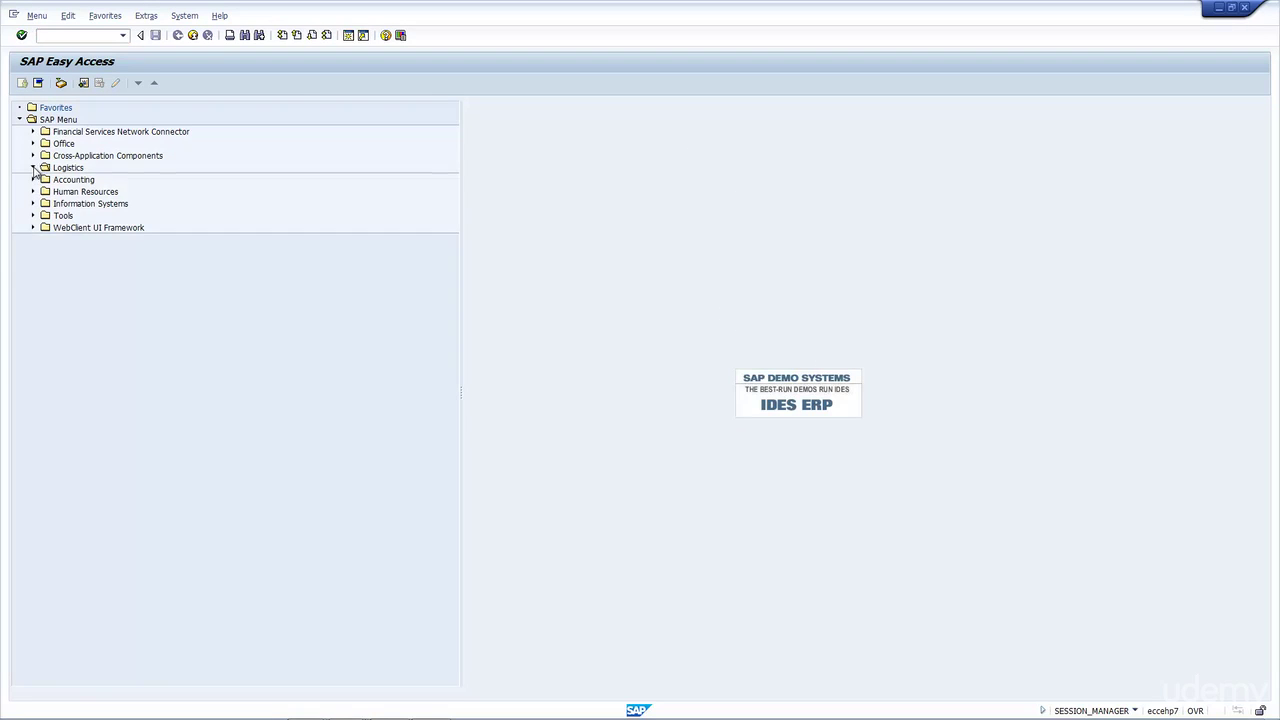
click(72, 168)
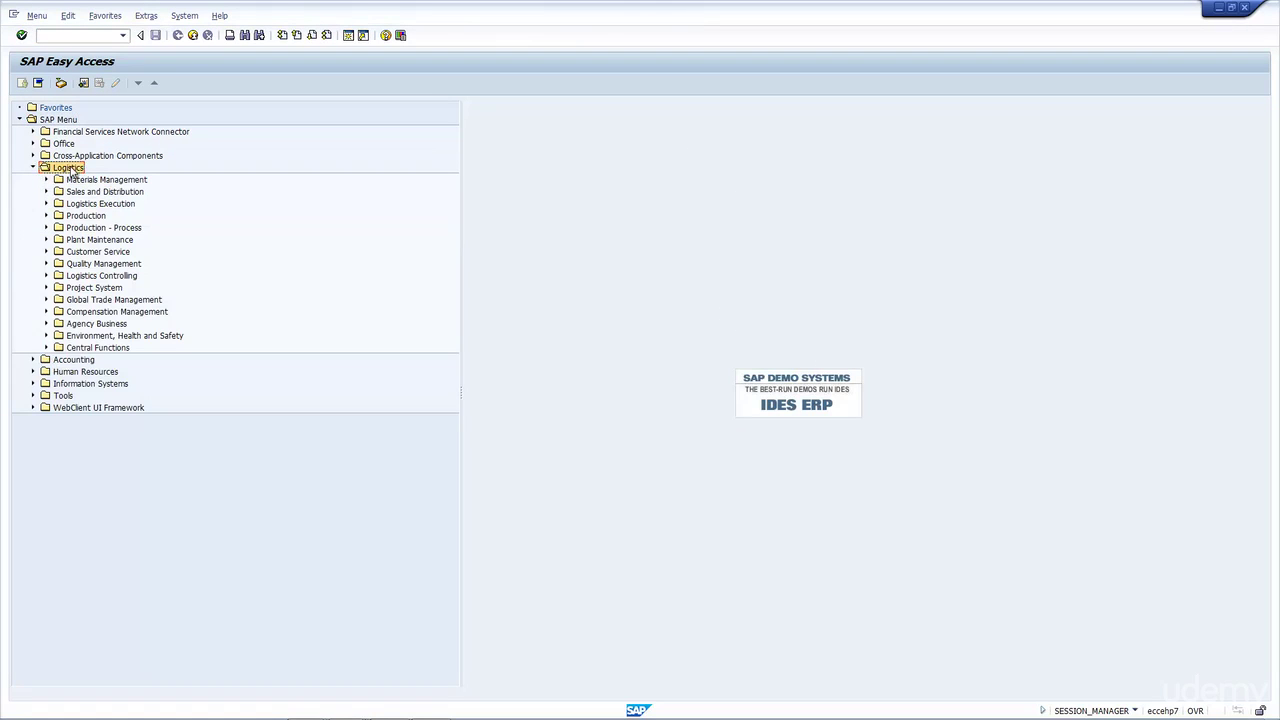
click(108, 205)
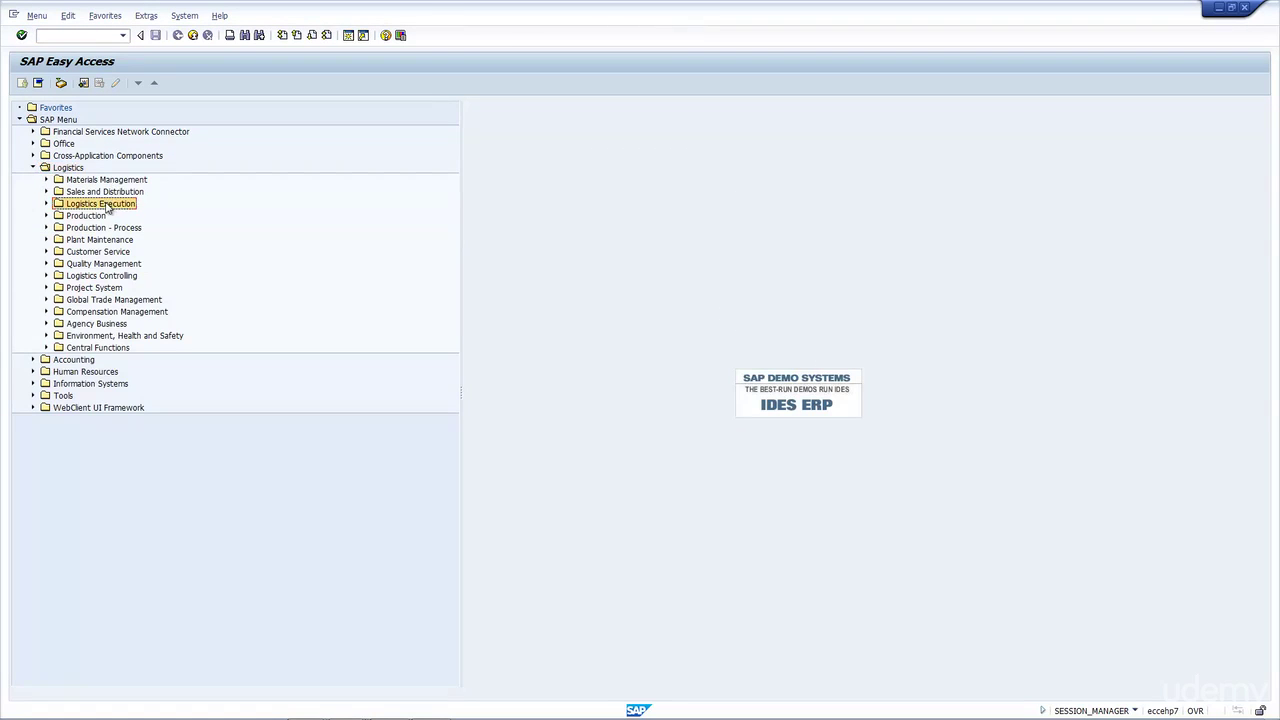
click(46, 204)
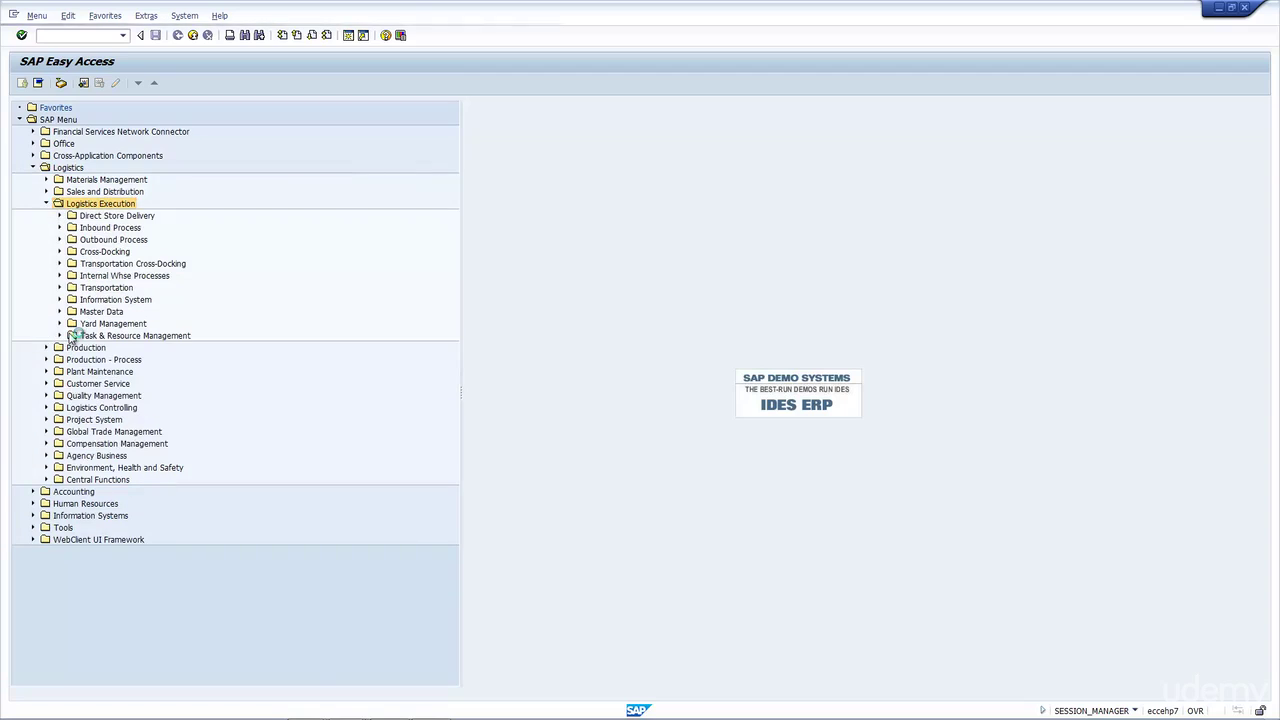
click(59, 275)
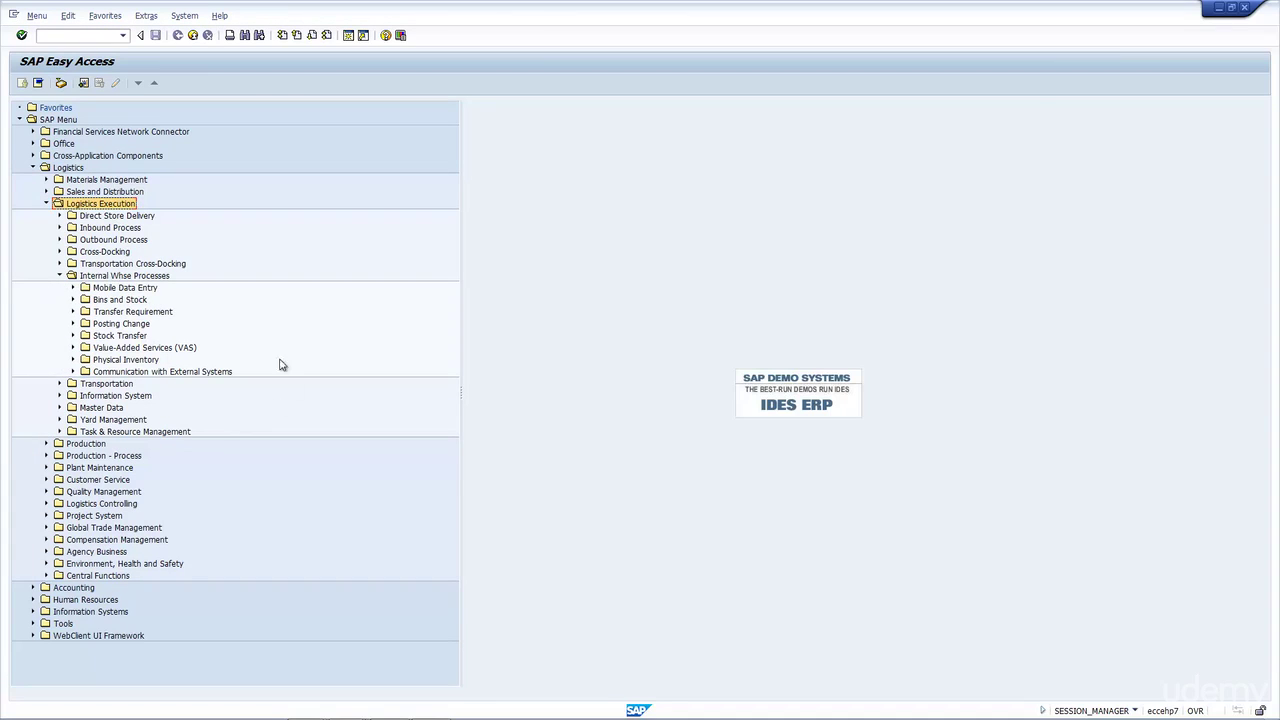
click(73, 300)
click(86, 312)
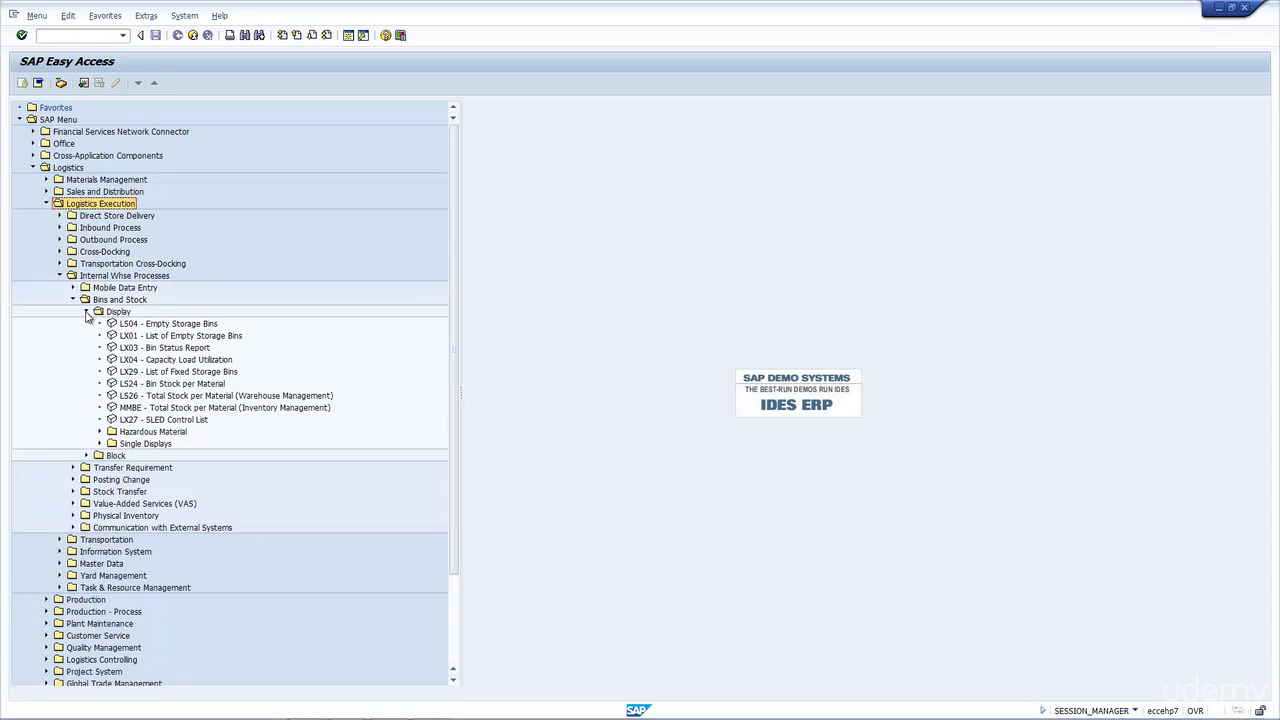
- Review reports LS04, LS24 and LS26, then expand the Transfer Requirement, Stock Transfer and transfer order folders
click(195, 325)
click(204, 386)
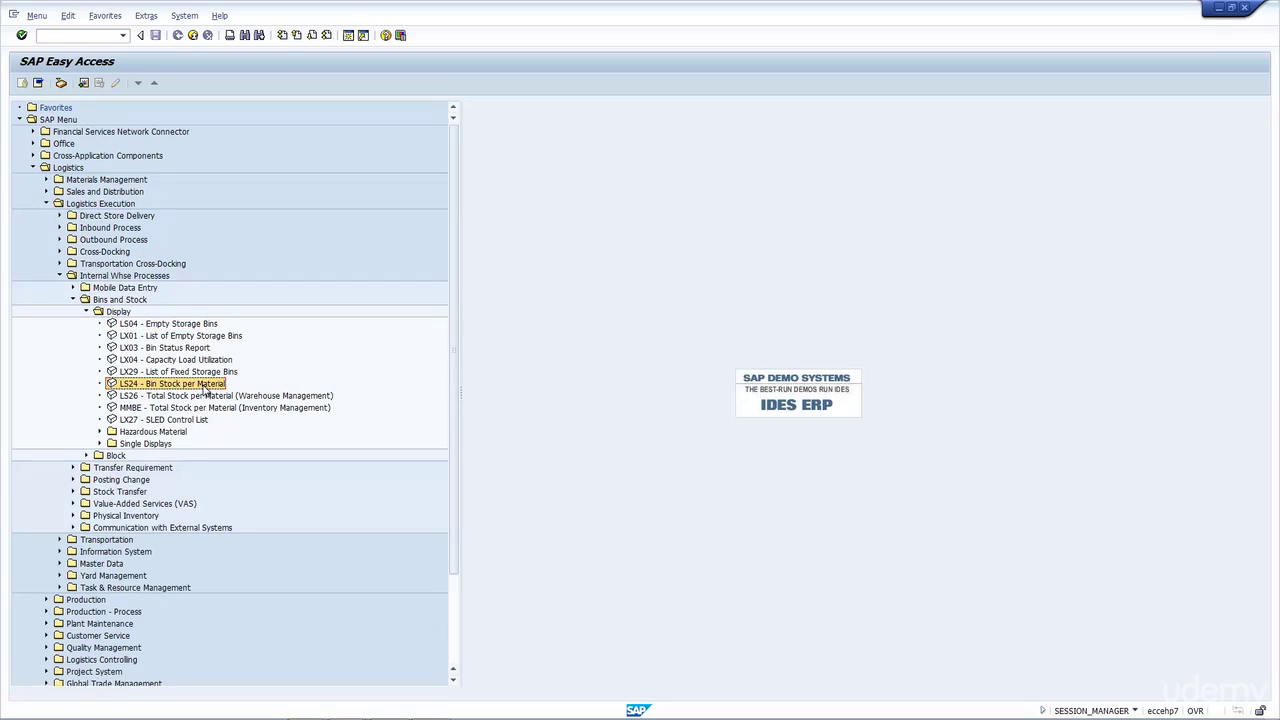
click(219, 398)
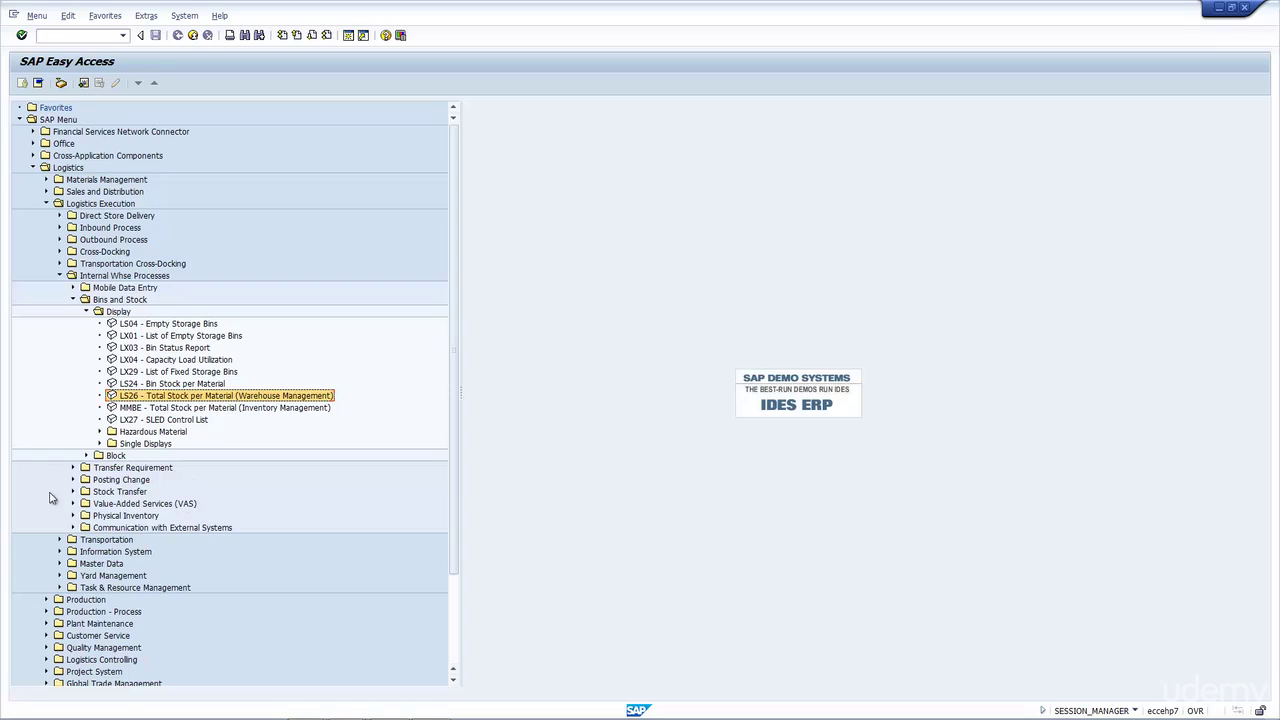
click(73, 468)
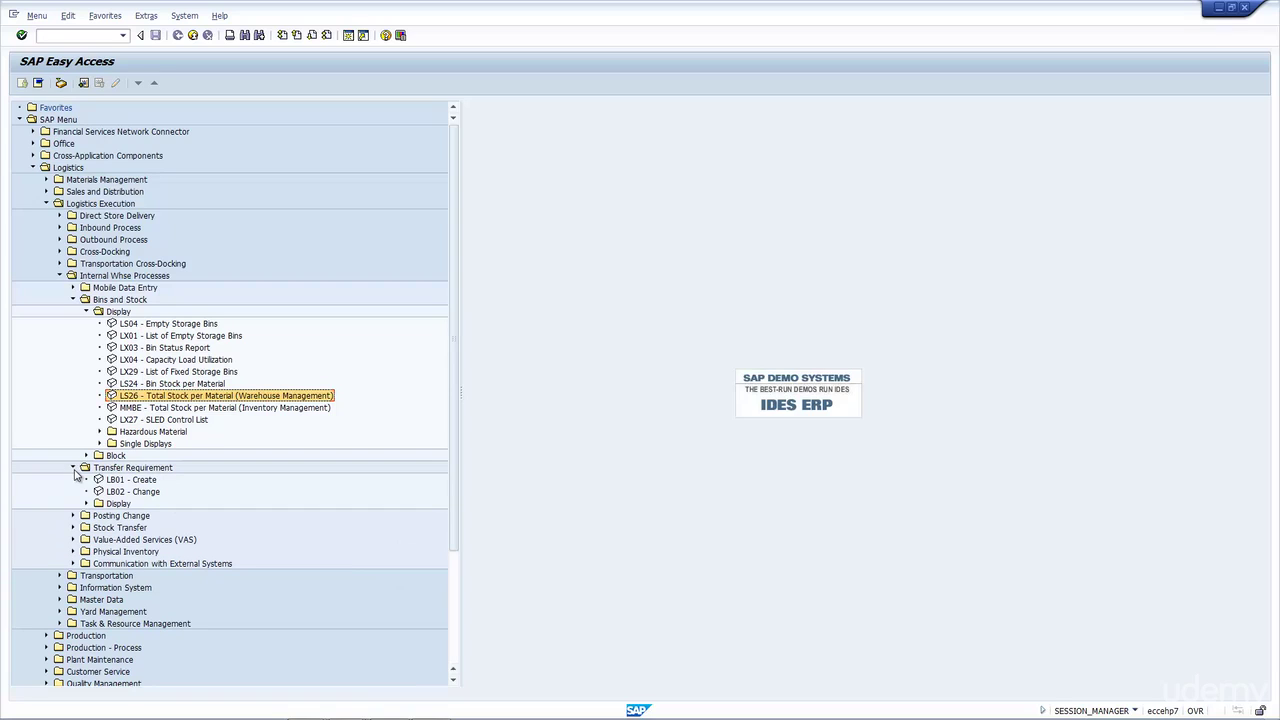
click(73, 528)
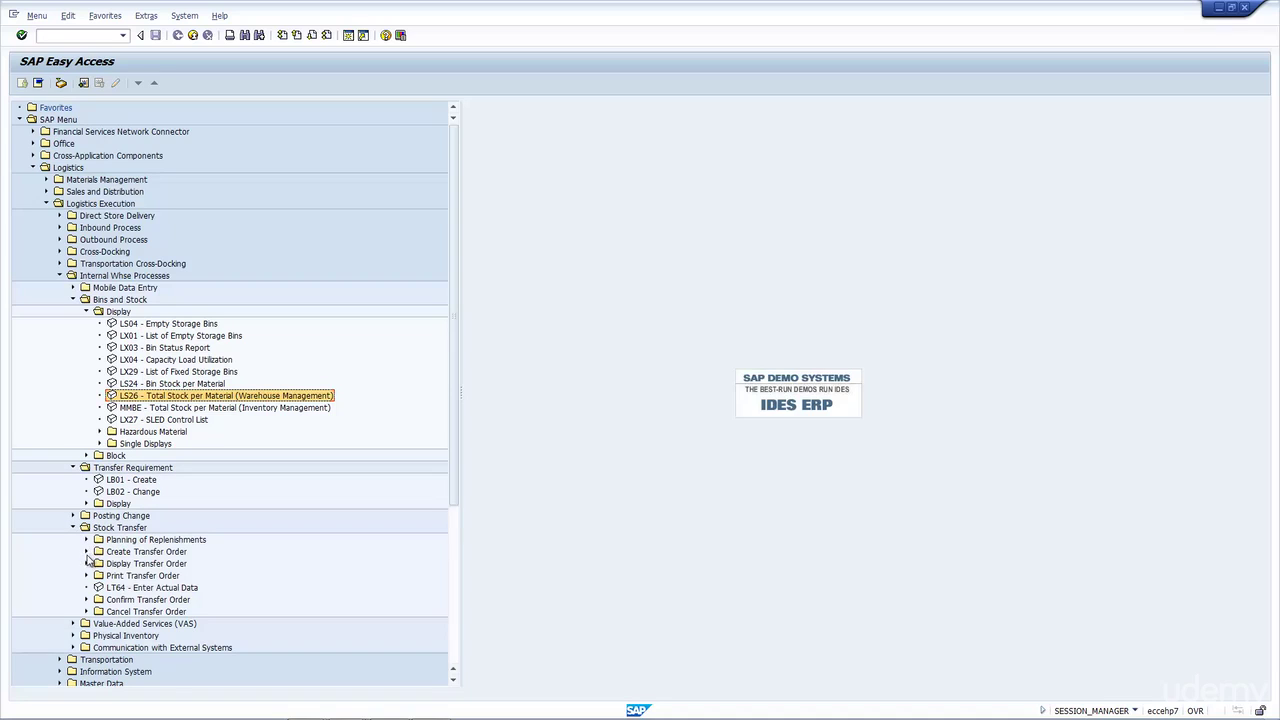
click(86, 564)
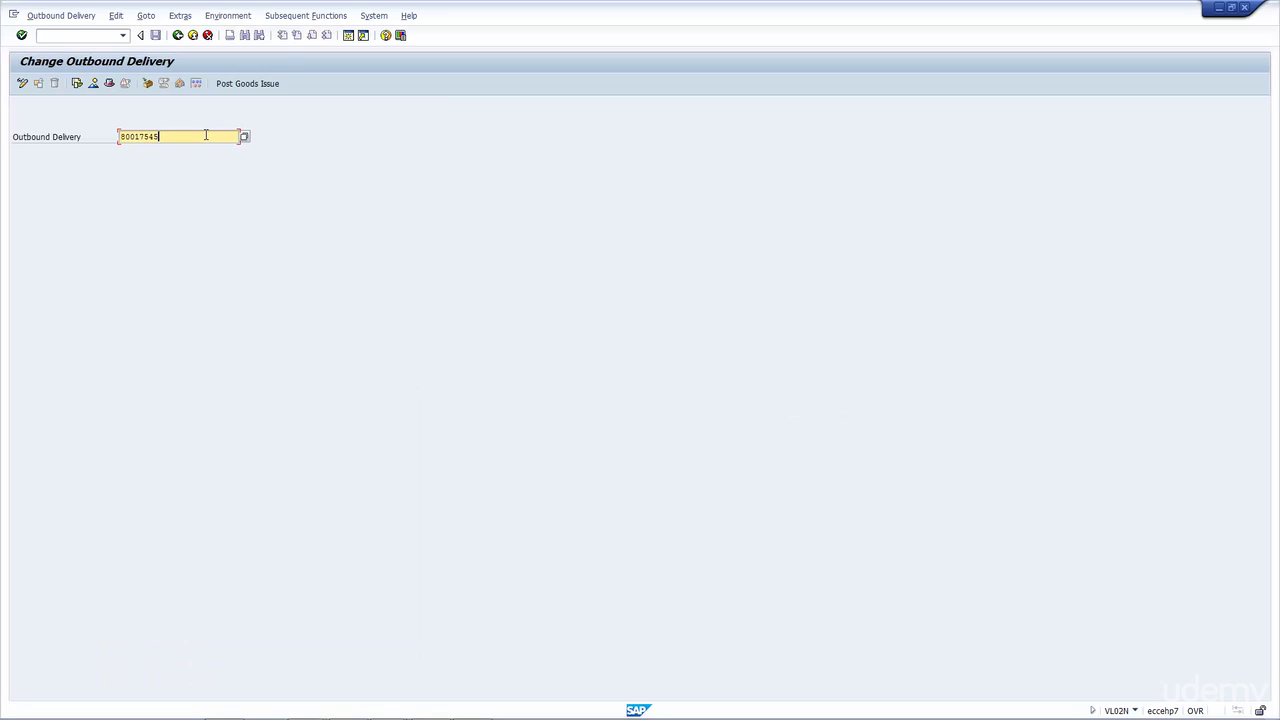
- Open delivery item 10 and review plant 1000, storage location 0088, warehouse 001, statuses A, storage type 916
key(Return)
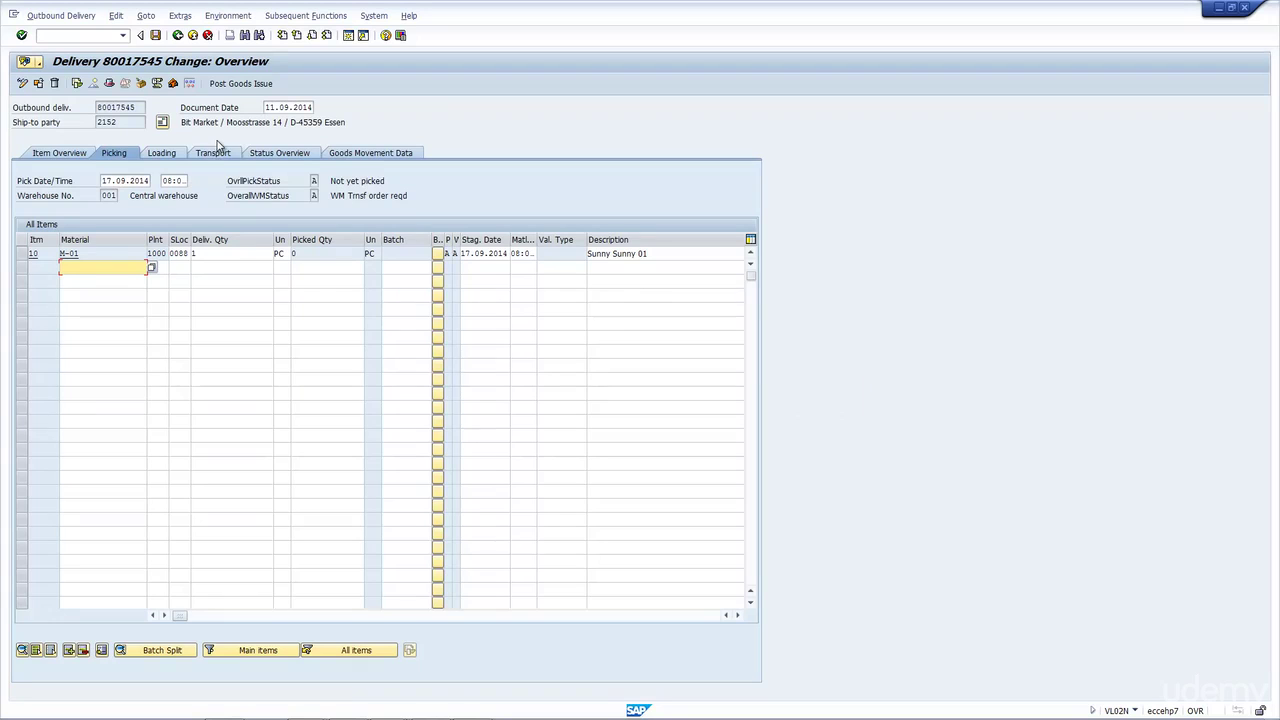
double_click(116, 254)
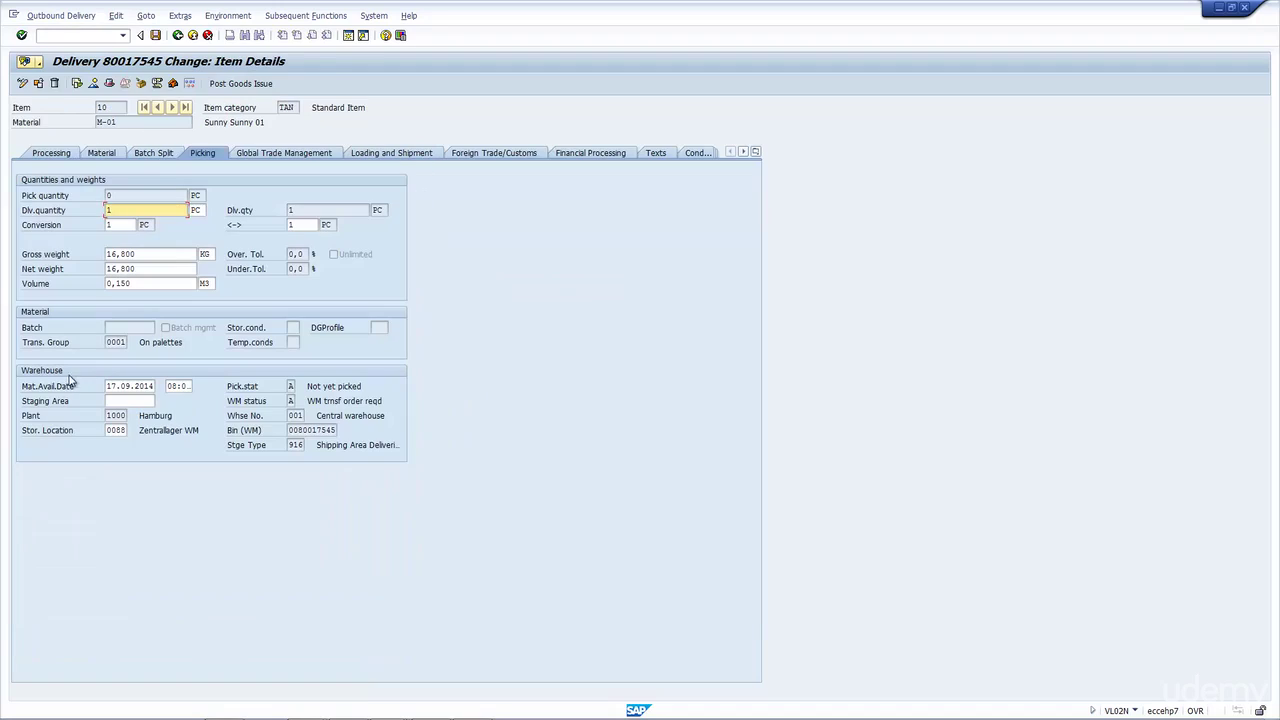
click(112, 416)
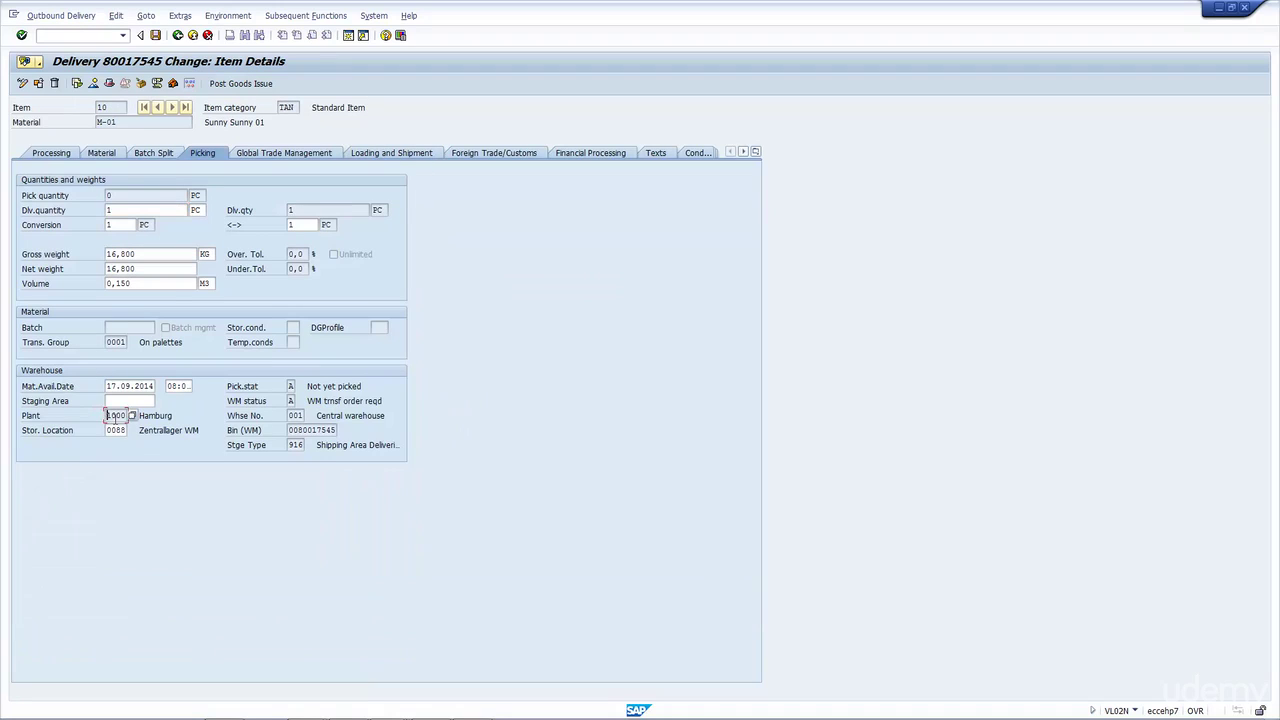
click(108, 431)
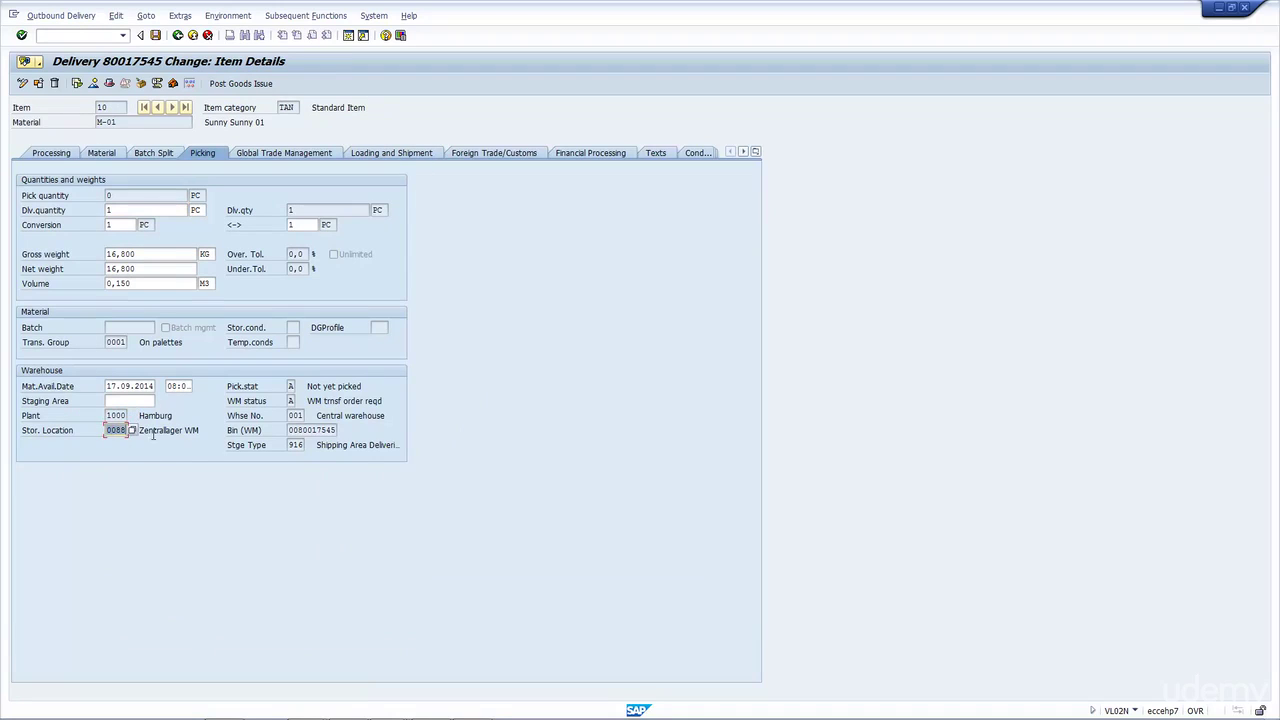
click(293, 415)
click(291, 387)
click(290, 401)
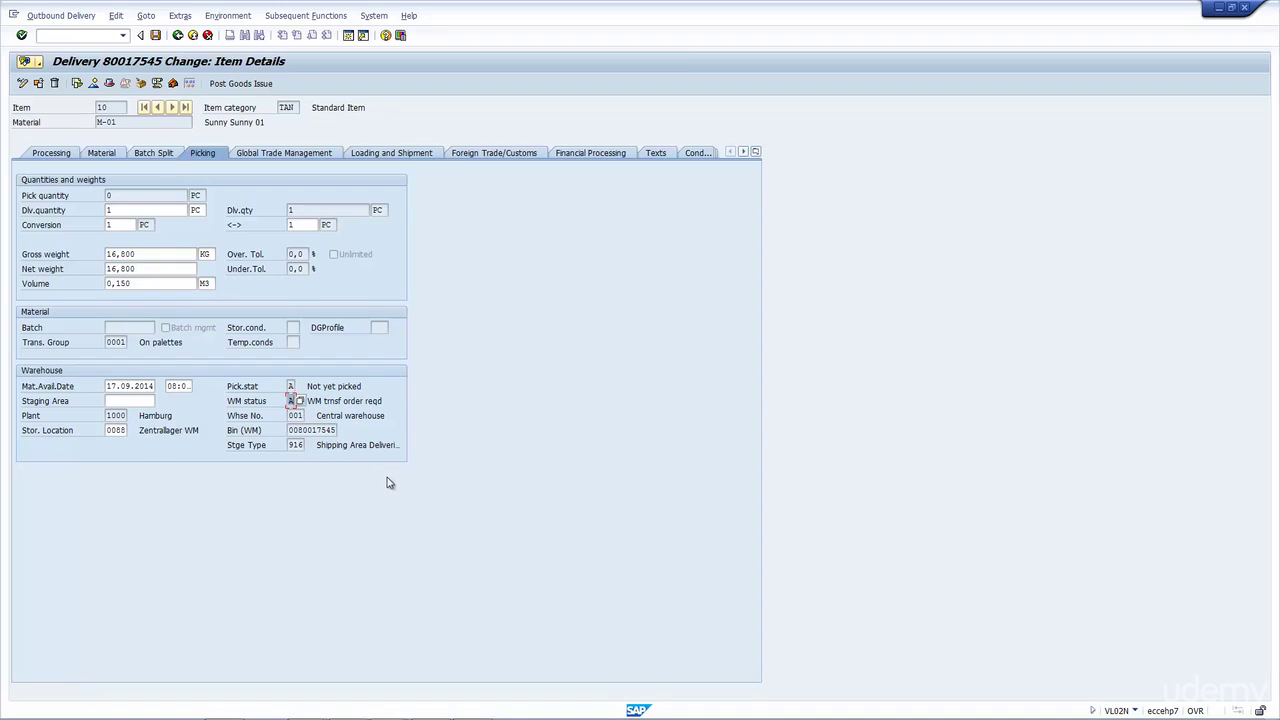
click(293, 445)
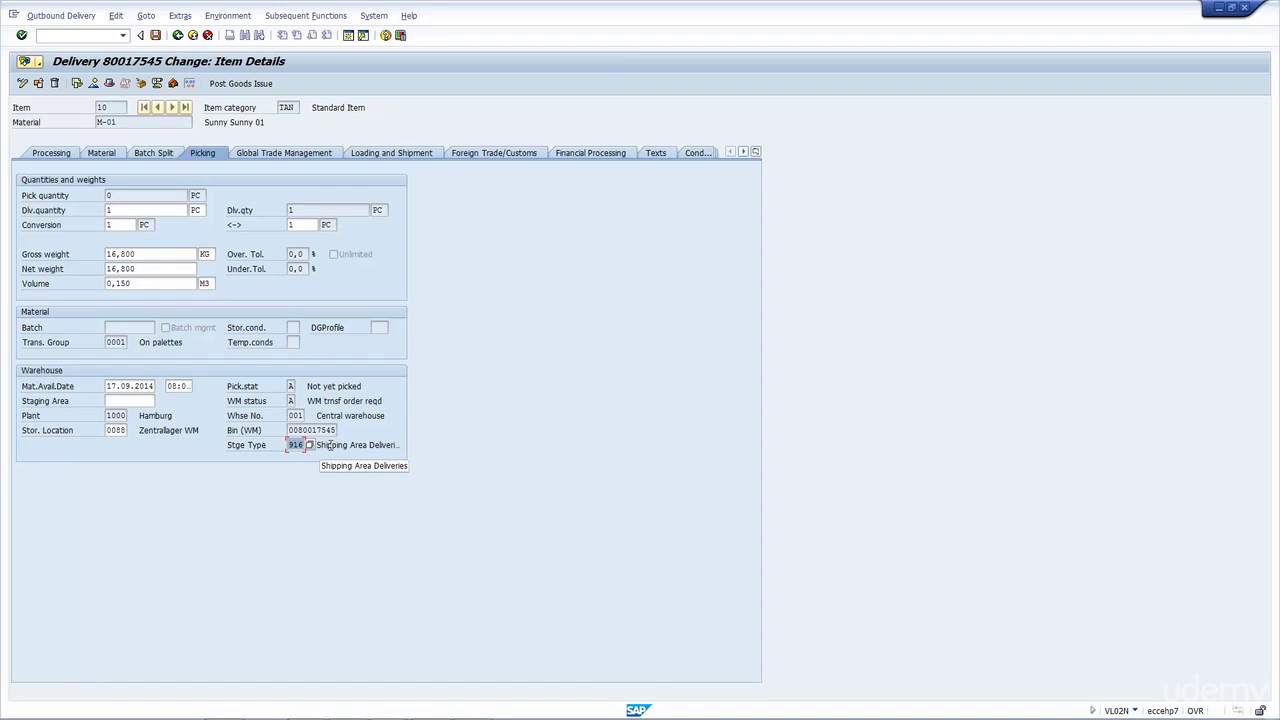
- Start creating a transfer order for the delivery from Subsequent Functions and confirm
click(303, 16)
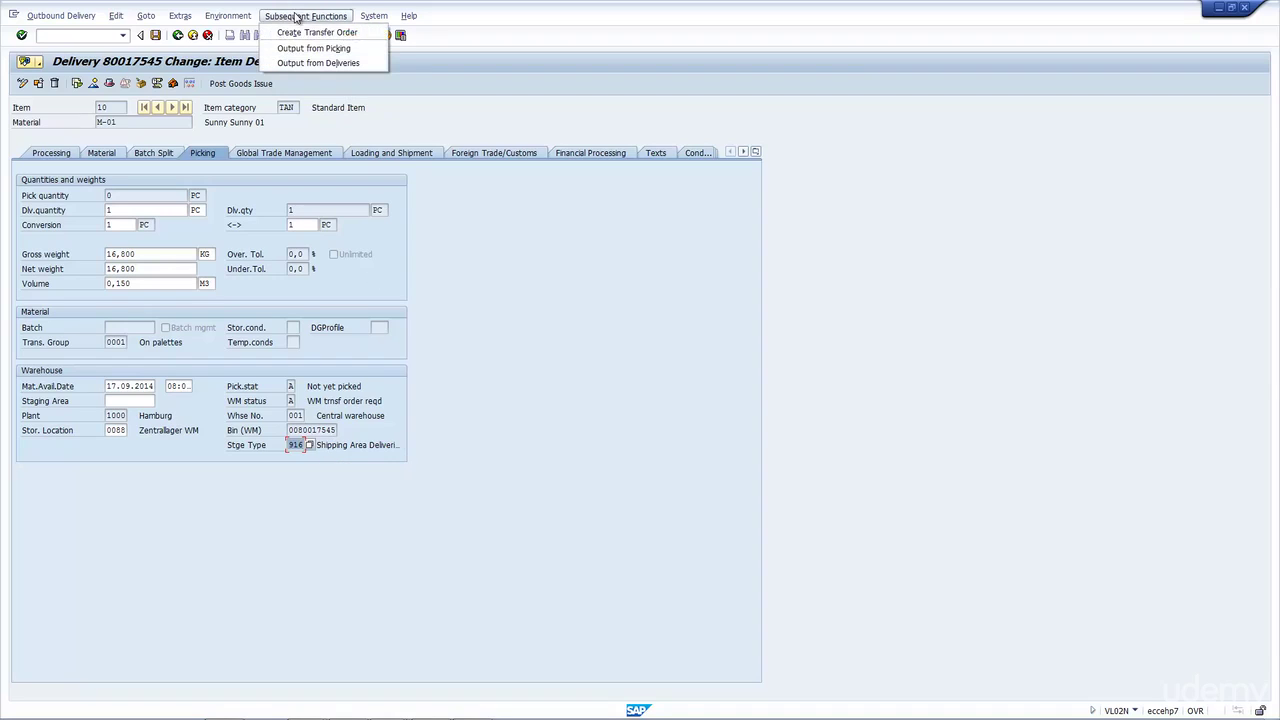
click(355, 34)
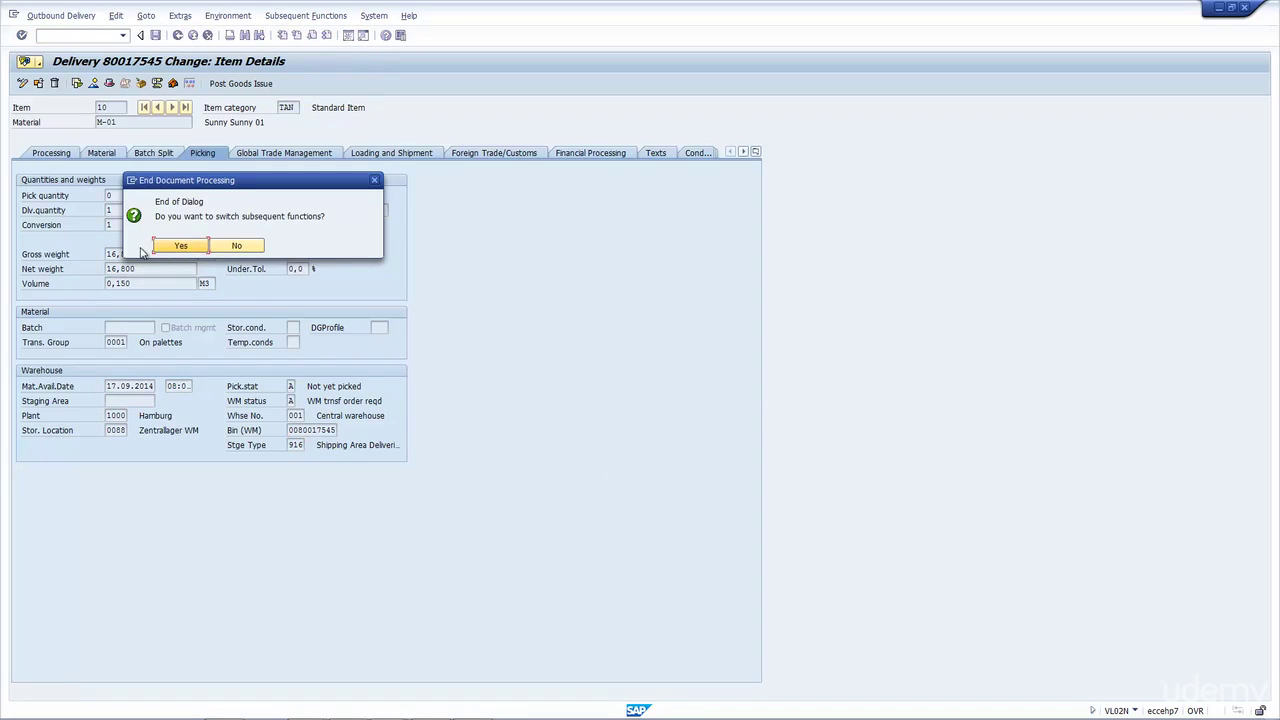
click(172, 246)
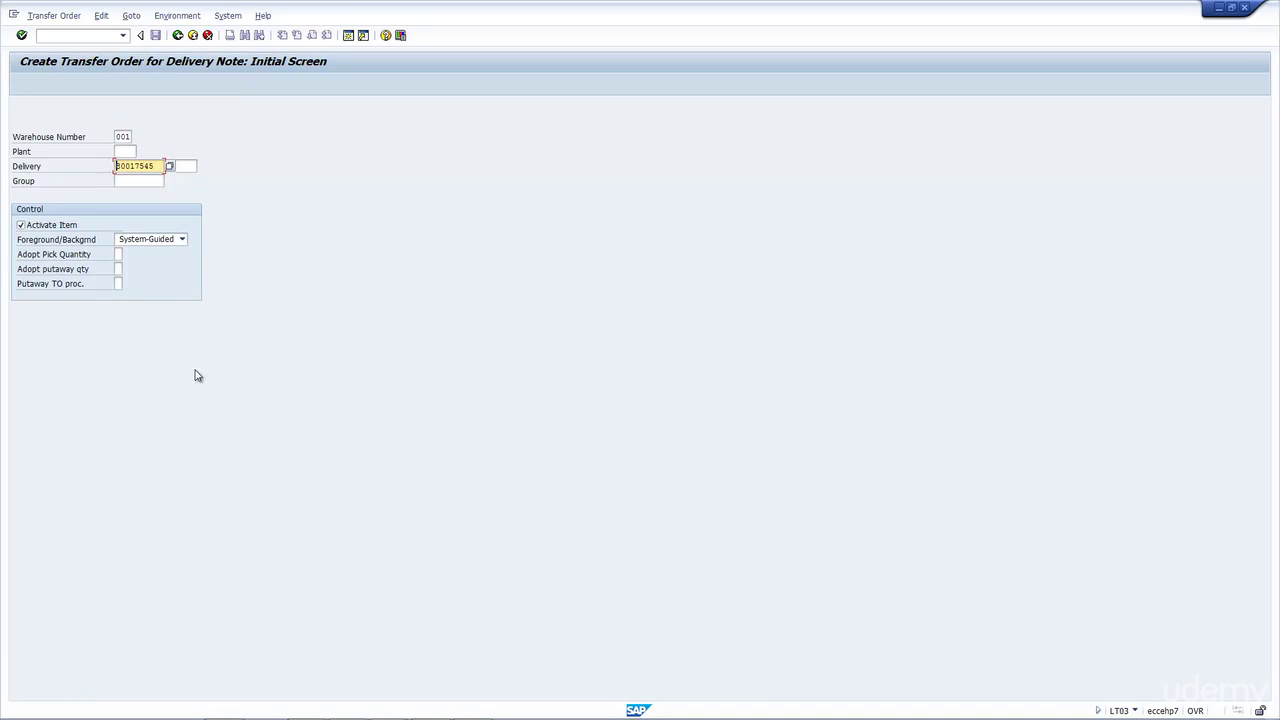
- Set Adopt Pick Quantity to 1 and continue to the Prepare for Stock Removal screen
click(118, 254)
click(126, 254)
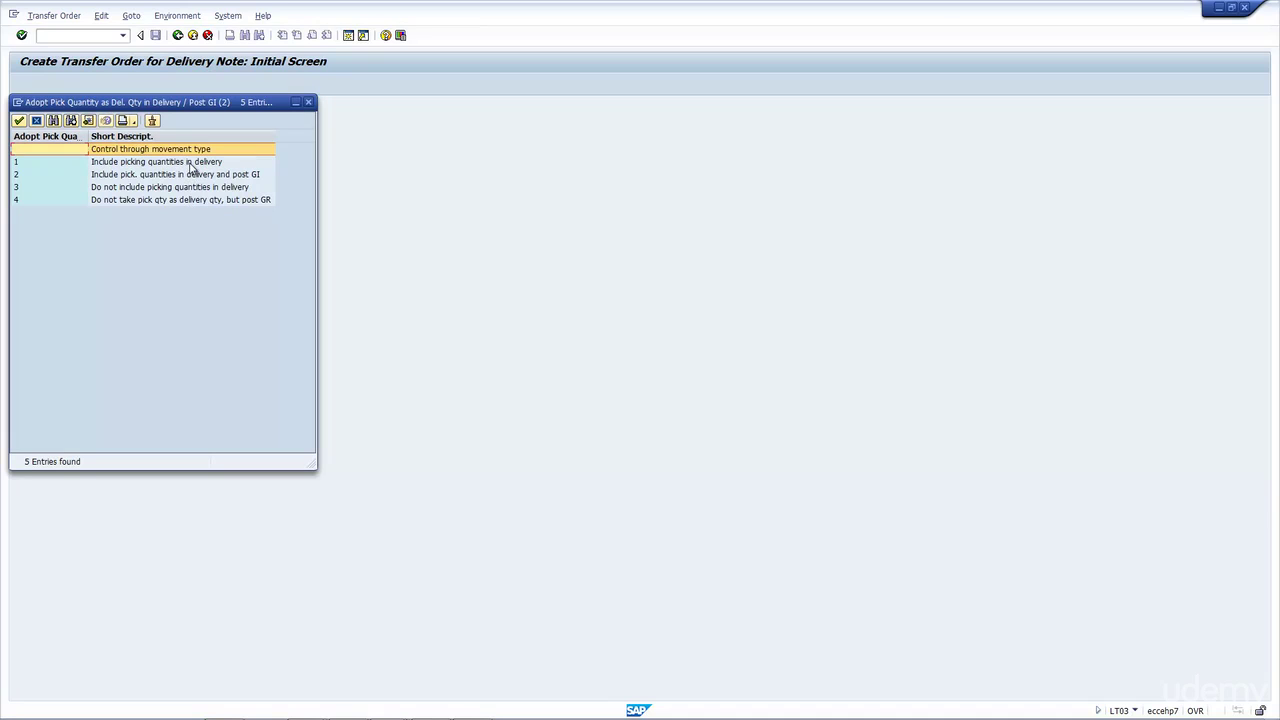
click(191, 164)
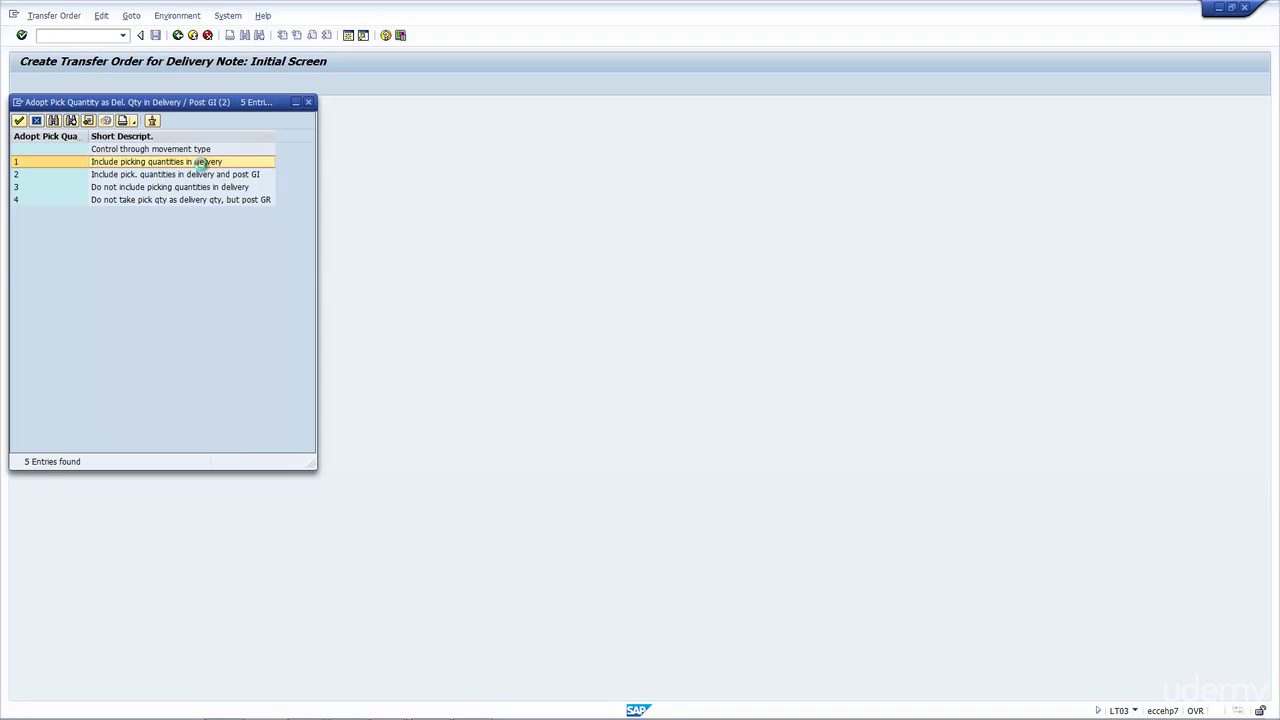
click(200, 163)
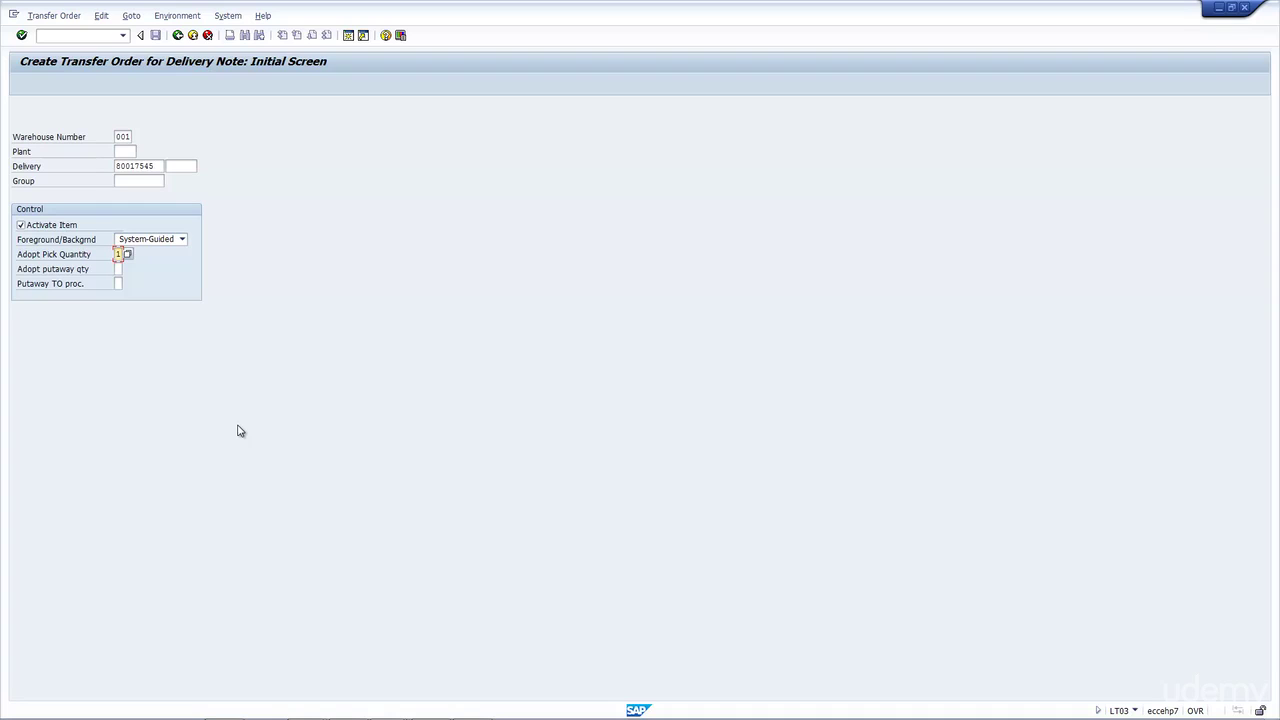
key(Return)
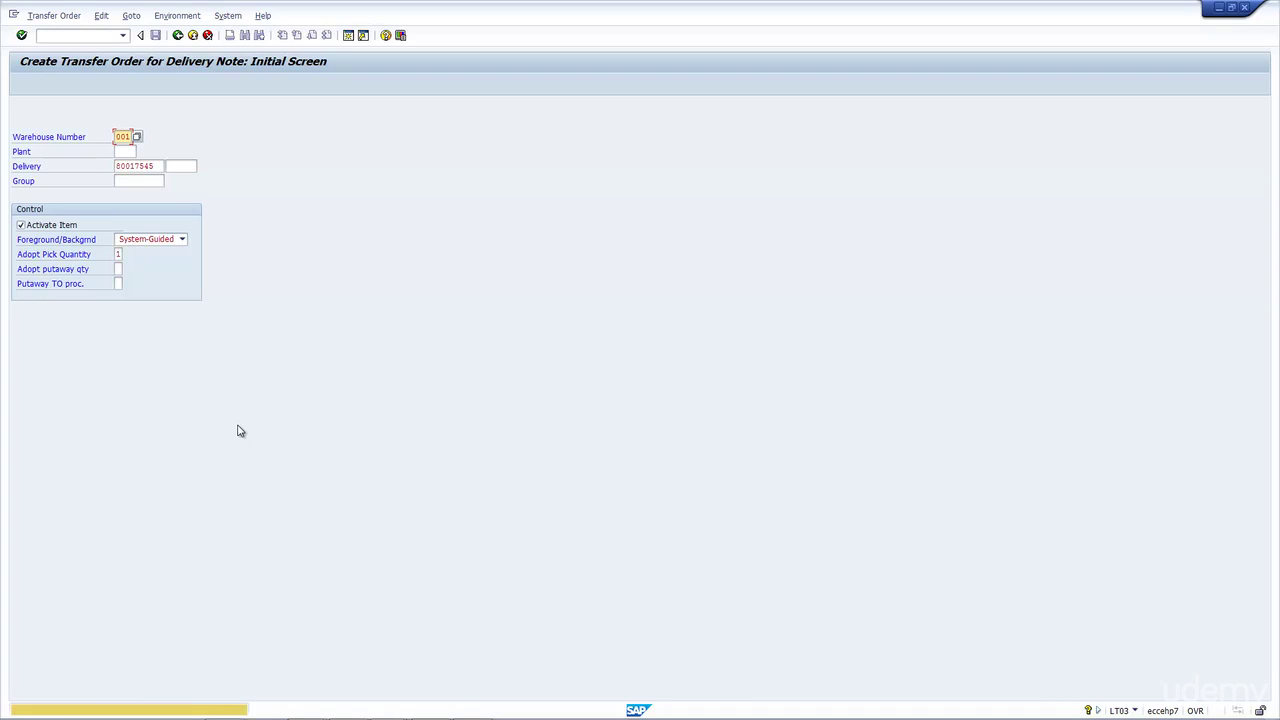
key(Return)
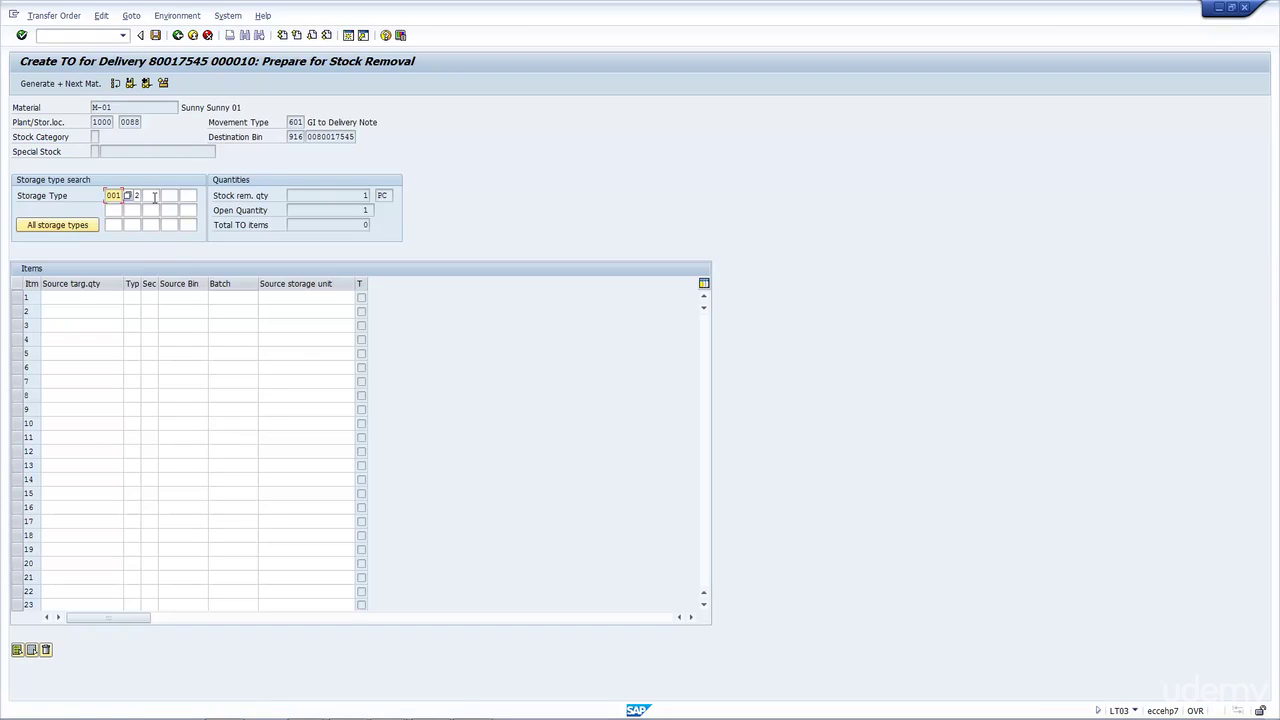
- Review the storage types 001 and 002, destination storage type 916 and destination bin
click(135, 197)
click(109, 195)
click(291, 137)
click(350, 137)
drag(307, 138, 364, 138)
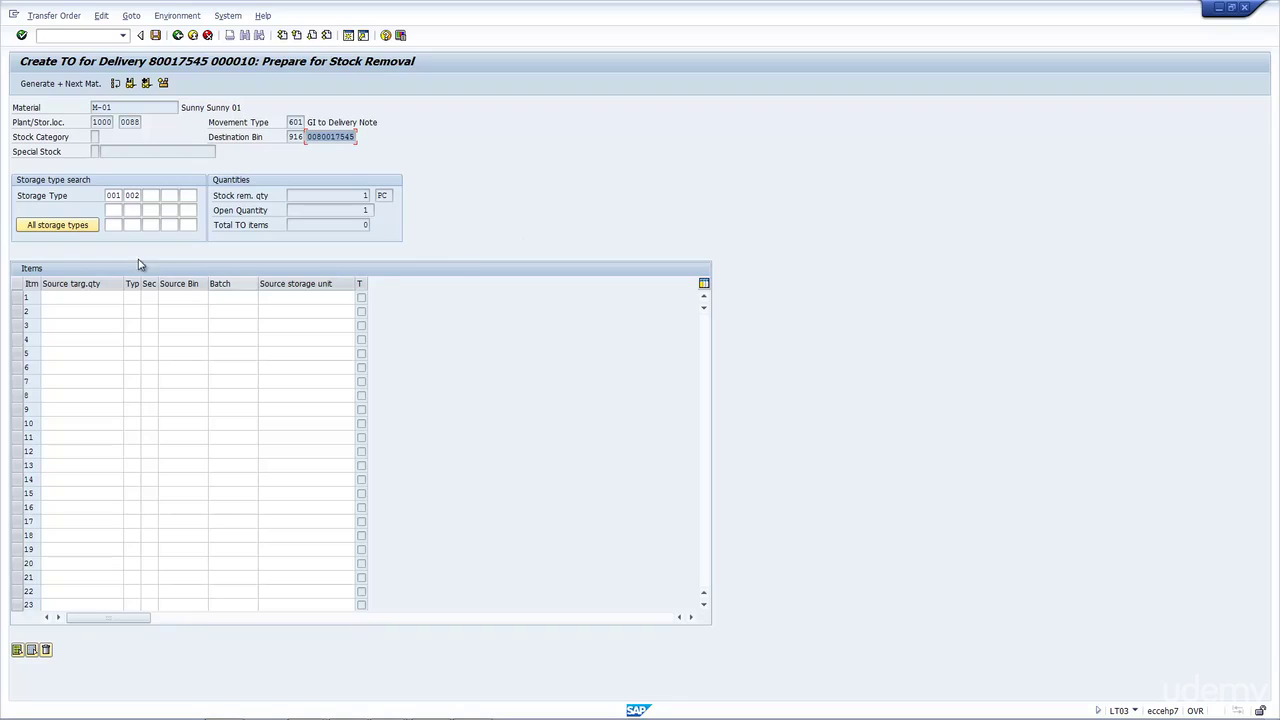
- Enter 002 as the second storage type in the stock removal search
click(108, 195)
mouse_move(108, 195)
mouse_down()
mouse_move(137, 200)
mouse_move(117, 195)
mouse_up()
click(137, 198)
text(002)
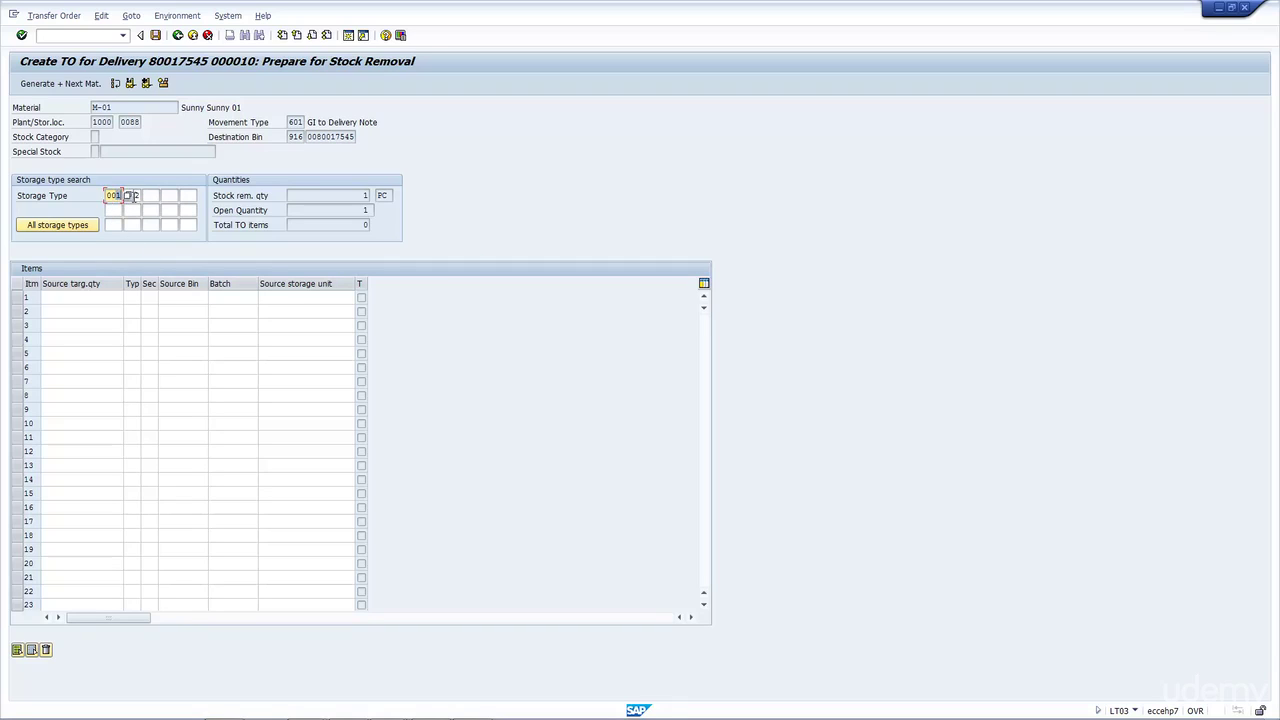
click(135, 196)
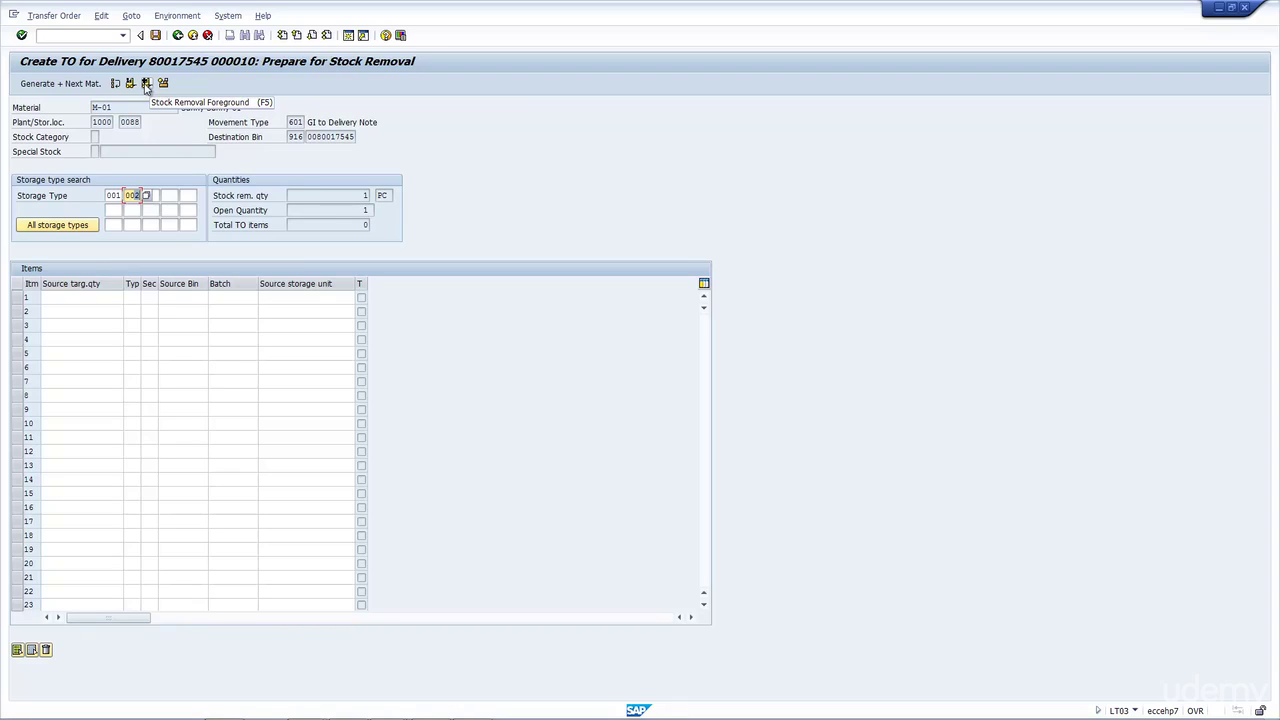
- Run stock removal in the foreground and review source storage type 001, section 001, quantity 25
click(146, 84)
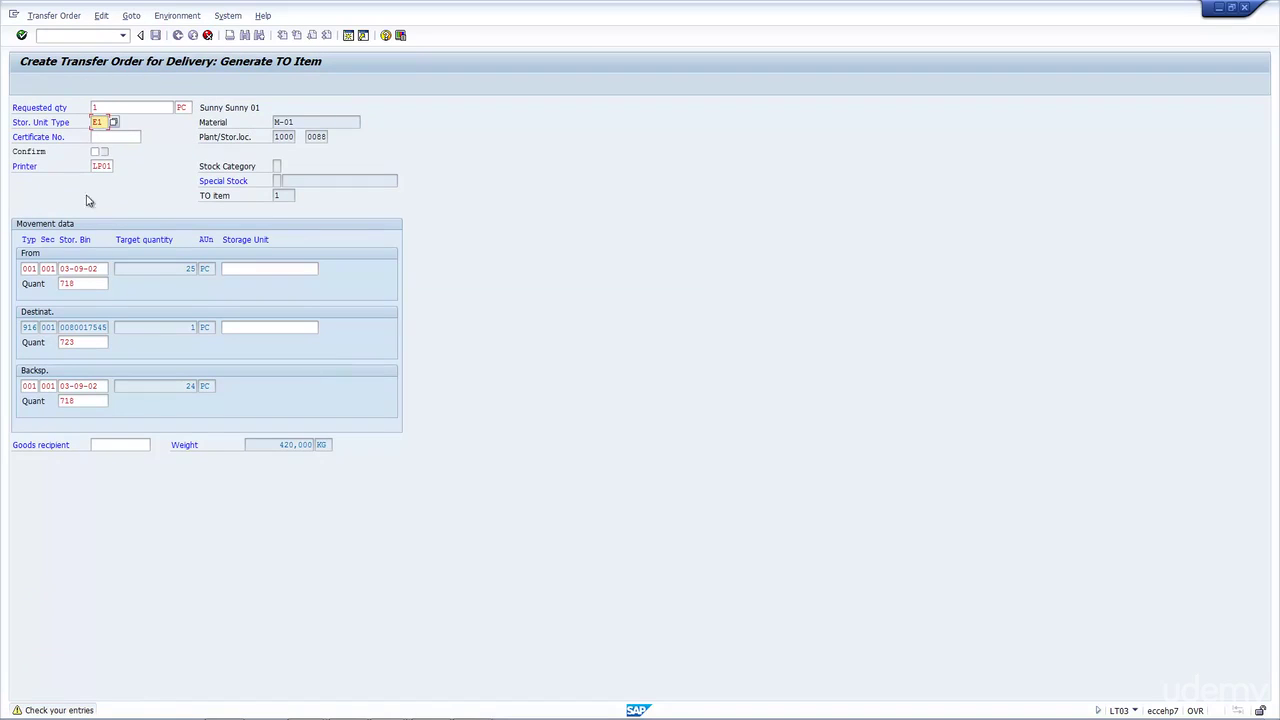
click(30, 268)
click(48, 268)
click(104, 268)
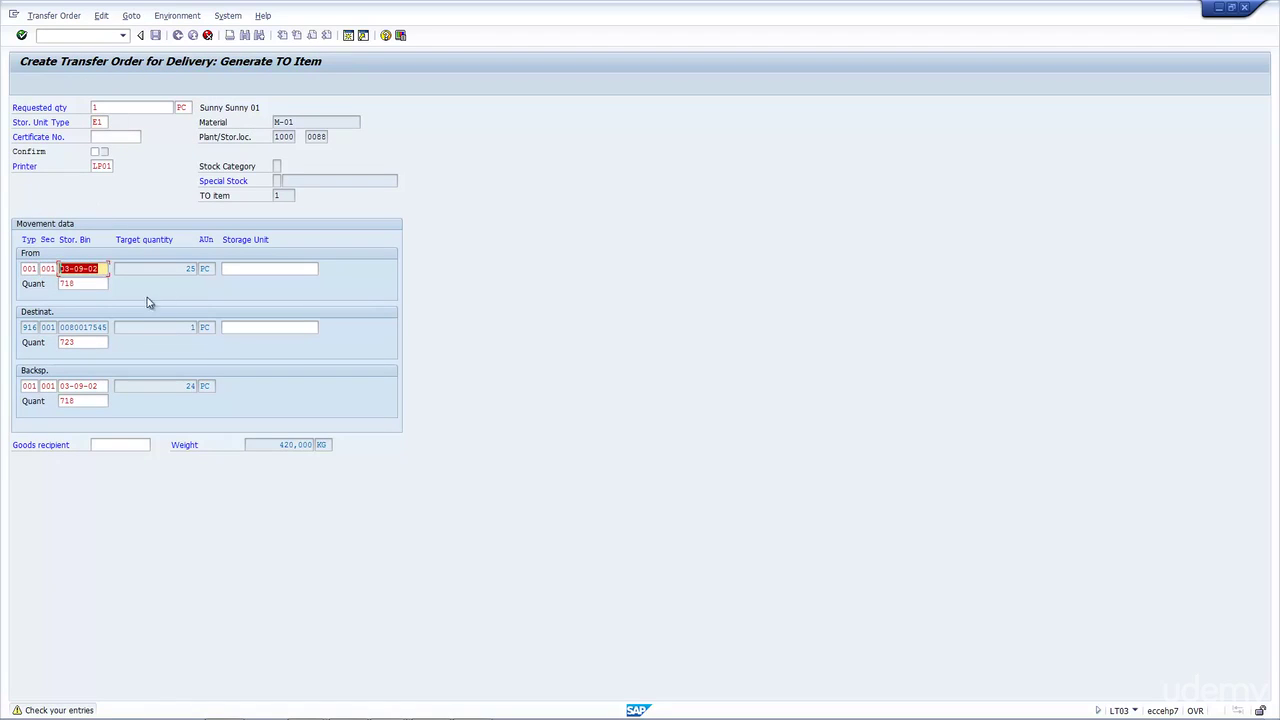
key(Tab)
- Set the destination target quantity to 1, generate the TO item and post the transfer order
click(177, 327)
text(1)
double_click(190, 386)
click(22, 36)
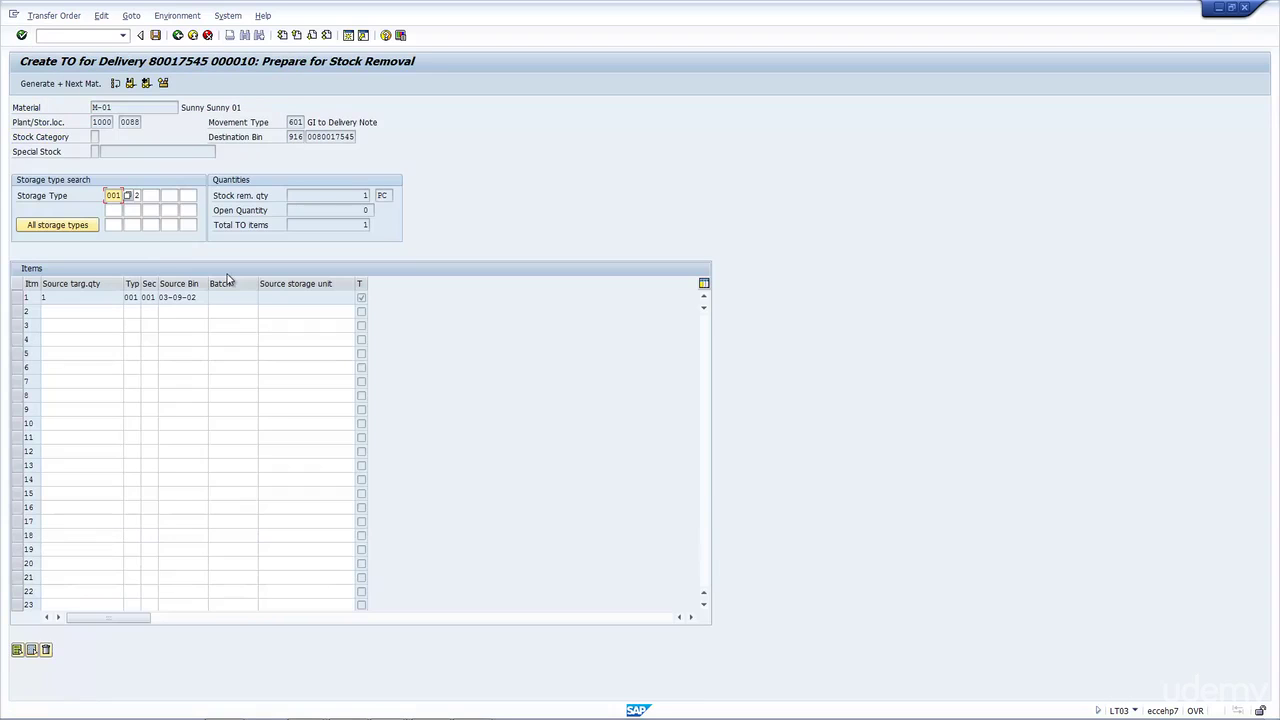
click(156, 36)
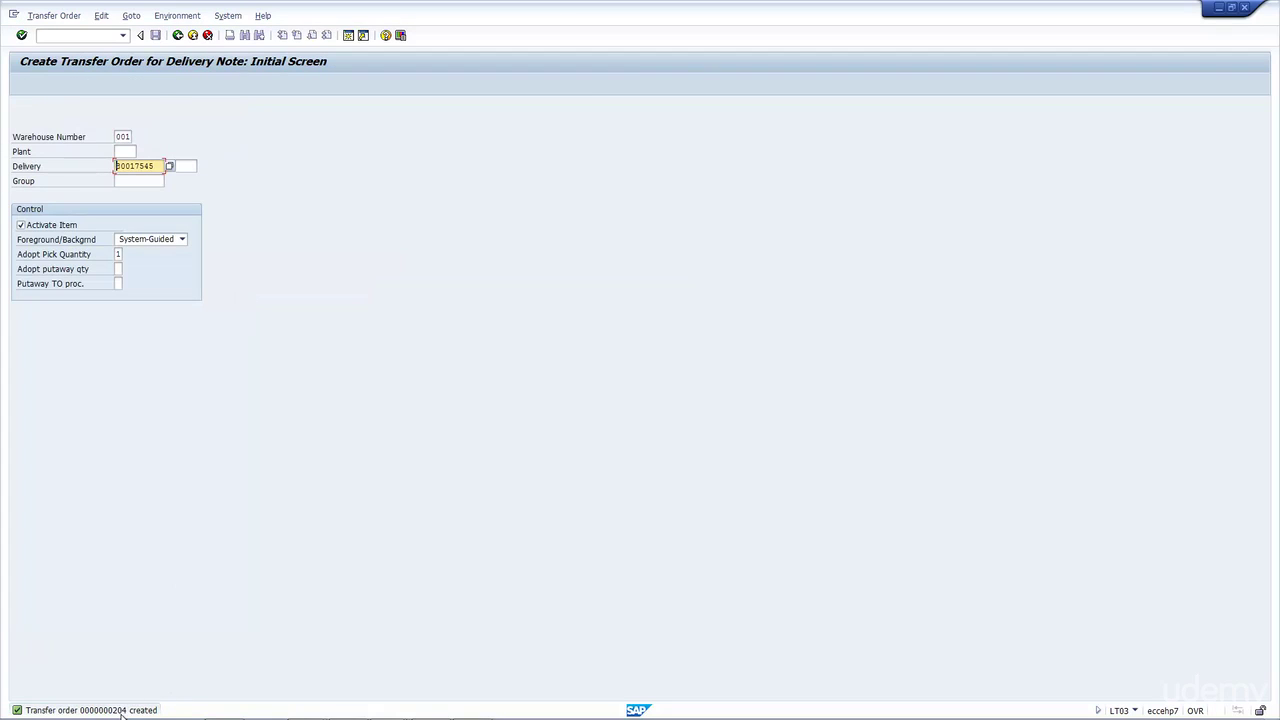
- Open LT12 with Adopt Pick Quantity 1 to show the transfer order items
click(72, 36)
text(/nlt12)
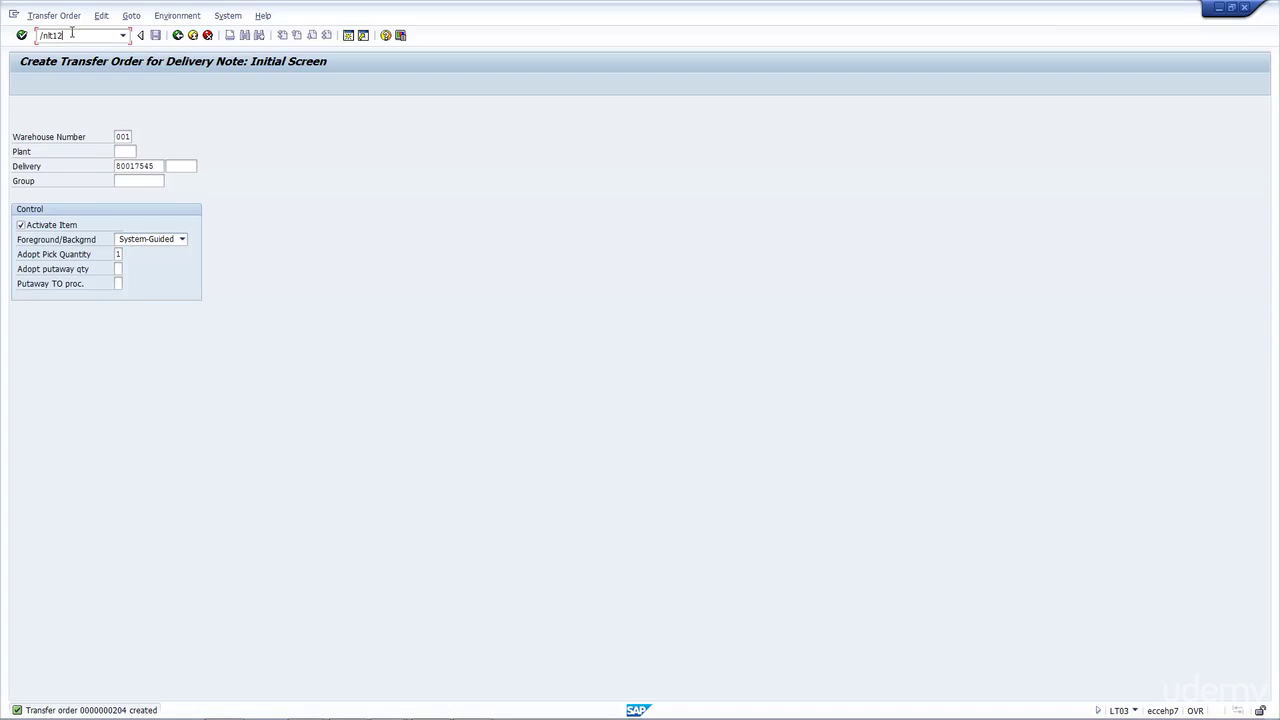
key(Return)
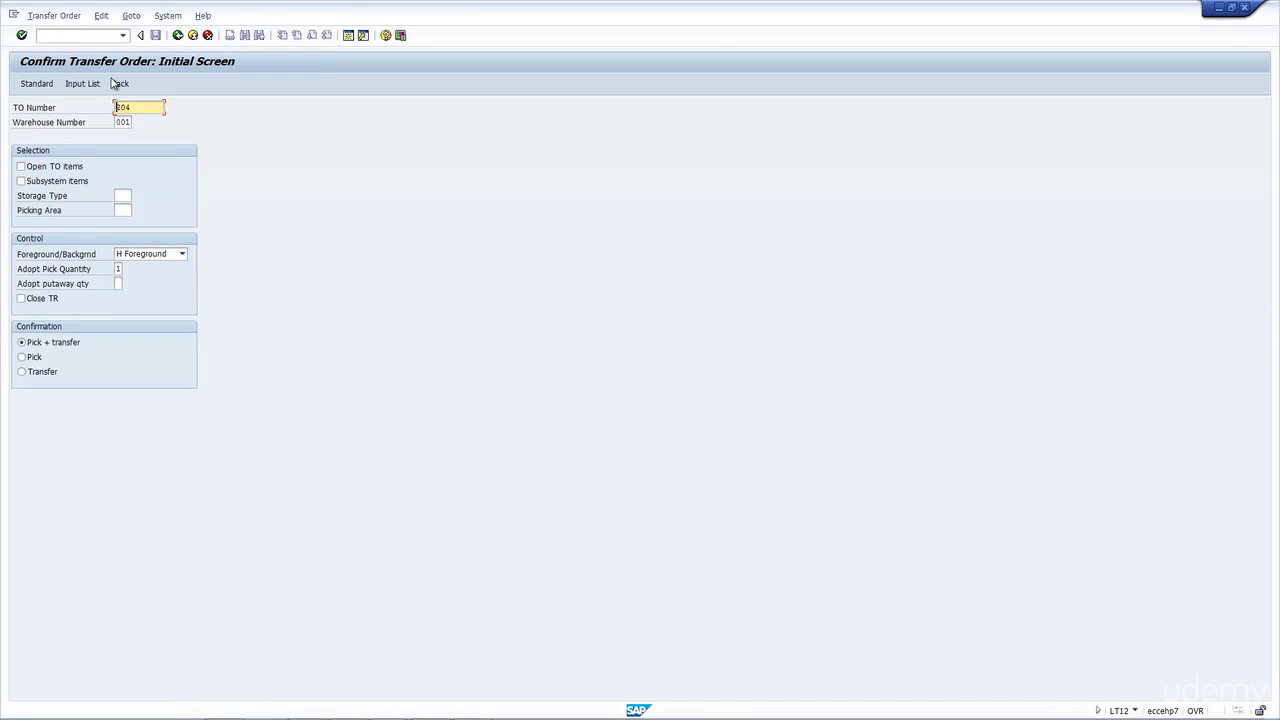
click(117, 270)
text(1)
key(Return)
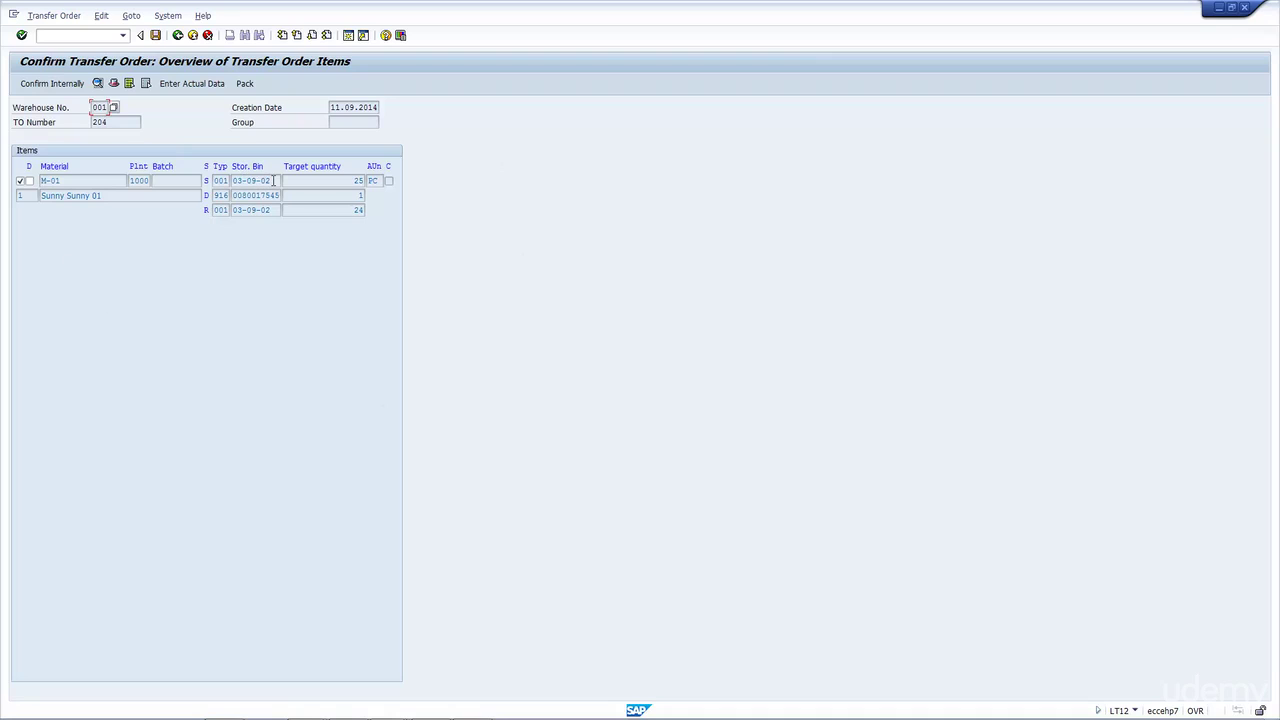
- Confirm the item from source bin 03-09-02 internally and save the confirmation
mouse_move(275, 180)
mouse_down()
mouse_move(230, 181)
mouse_move(242, 195)
mouse_move(291, 195)
mouse_up()
click(54, 84)
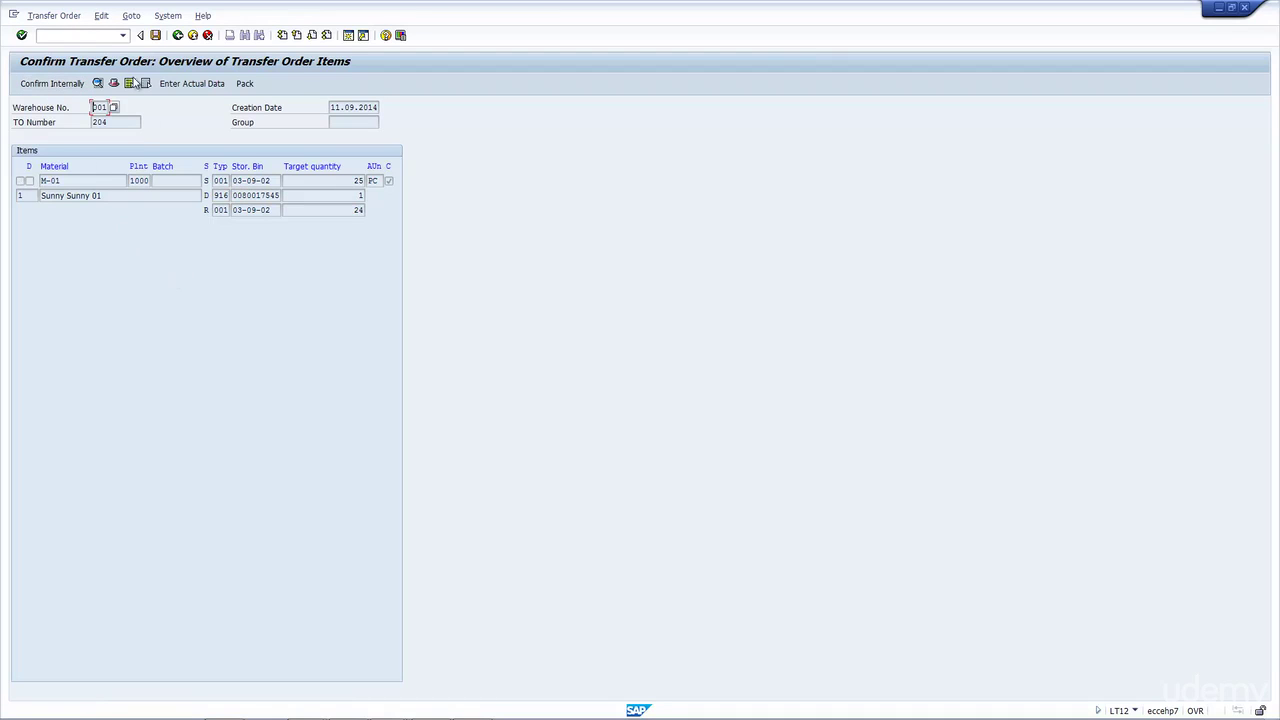
key(ctrl+s)
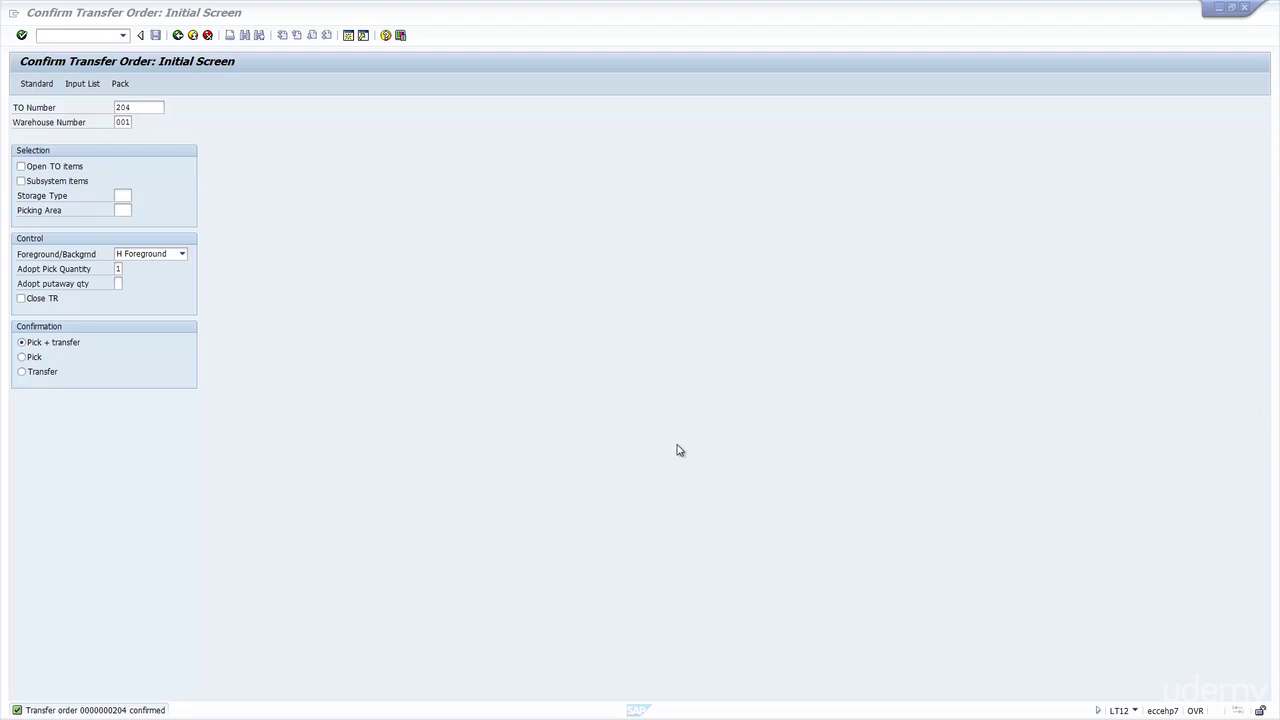
key(alt+Tab)
key(alt+Tab)
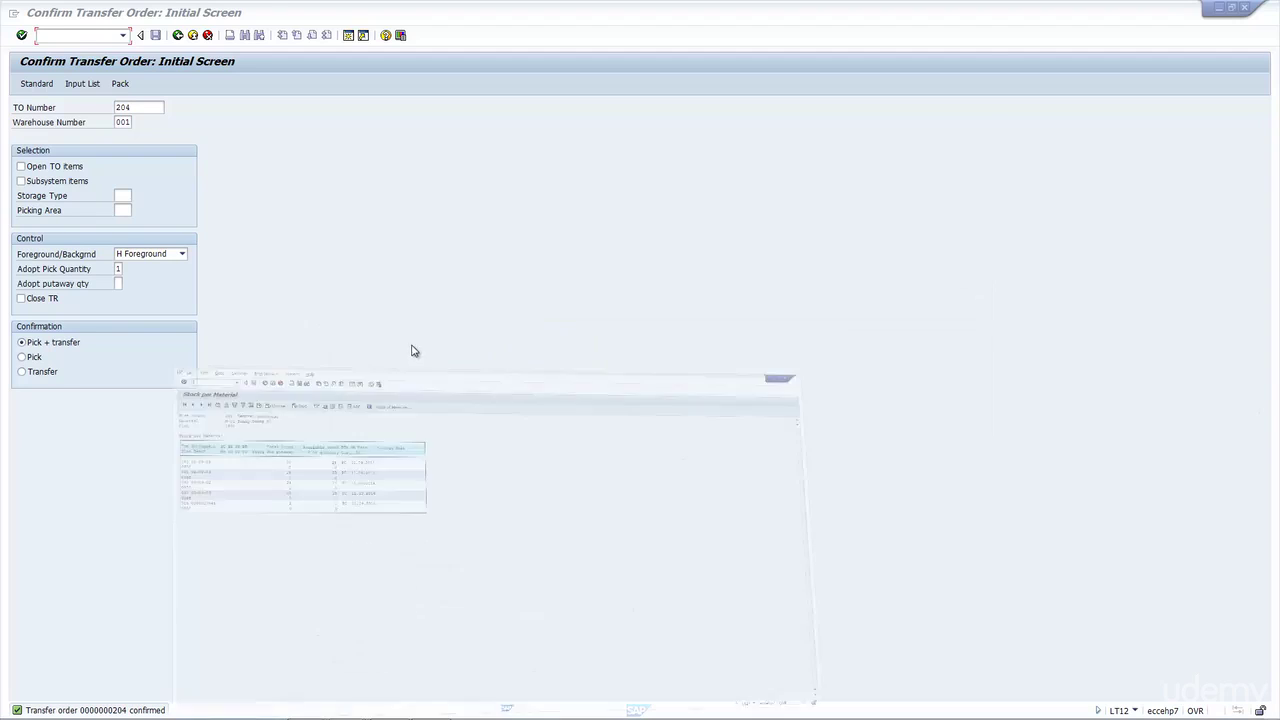
- Run /nls2 stock per material for M-01, warehouse 001: bin 03-09-02 at 24 PC, 916 at 1 PC
click(177, 37)
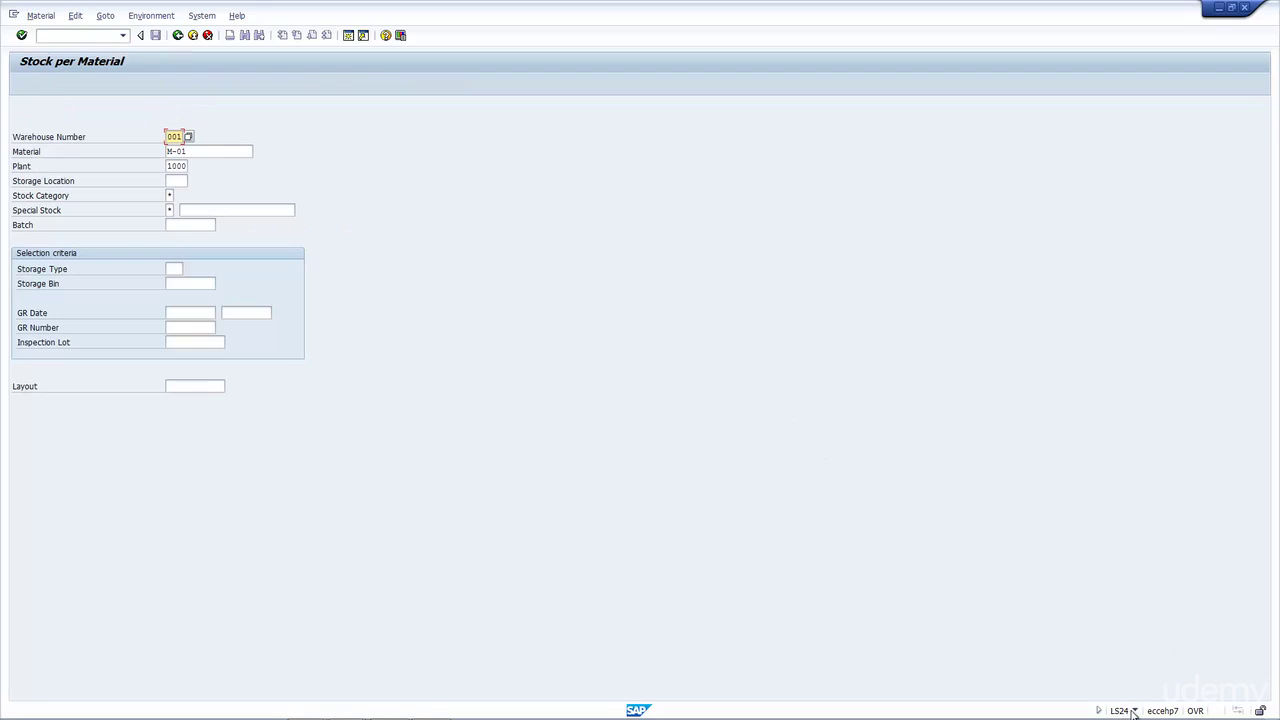
click(58, 35)
text(/nls2)
key(Return)
key(F8)
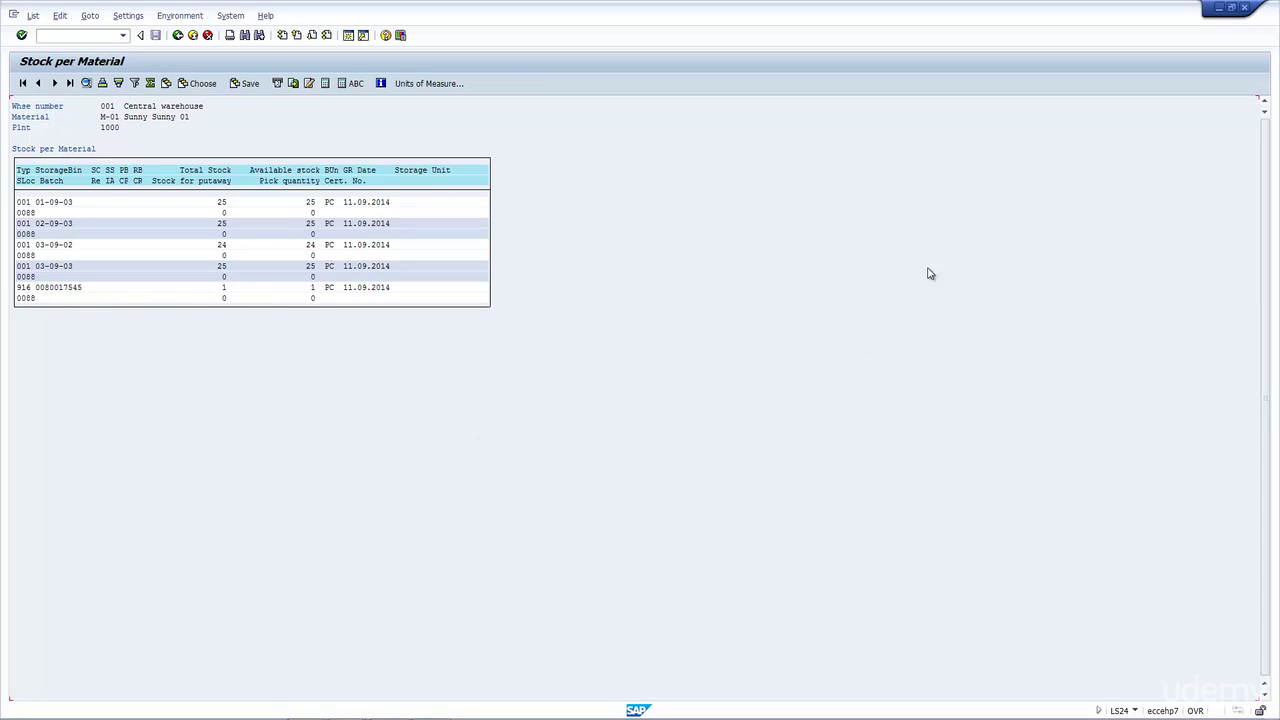
- Bring the transfer order confirmation window to the front
mouse_move(545, 716)
mouse_move(340, 708)
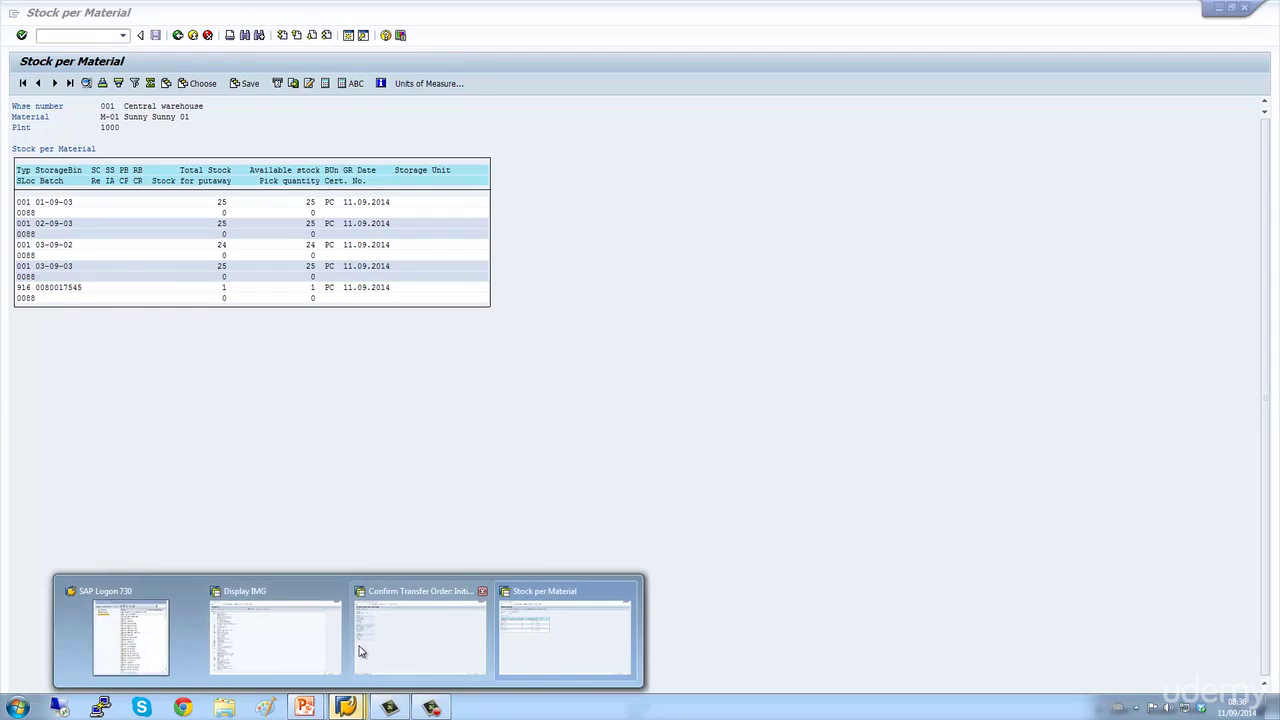
click(417, 643)
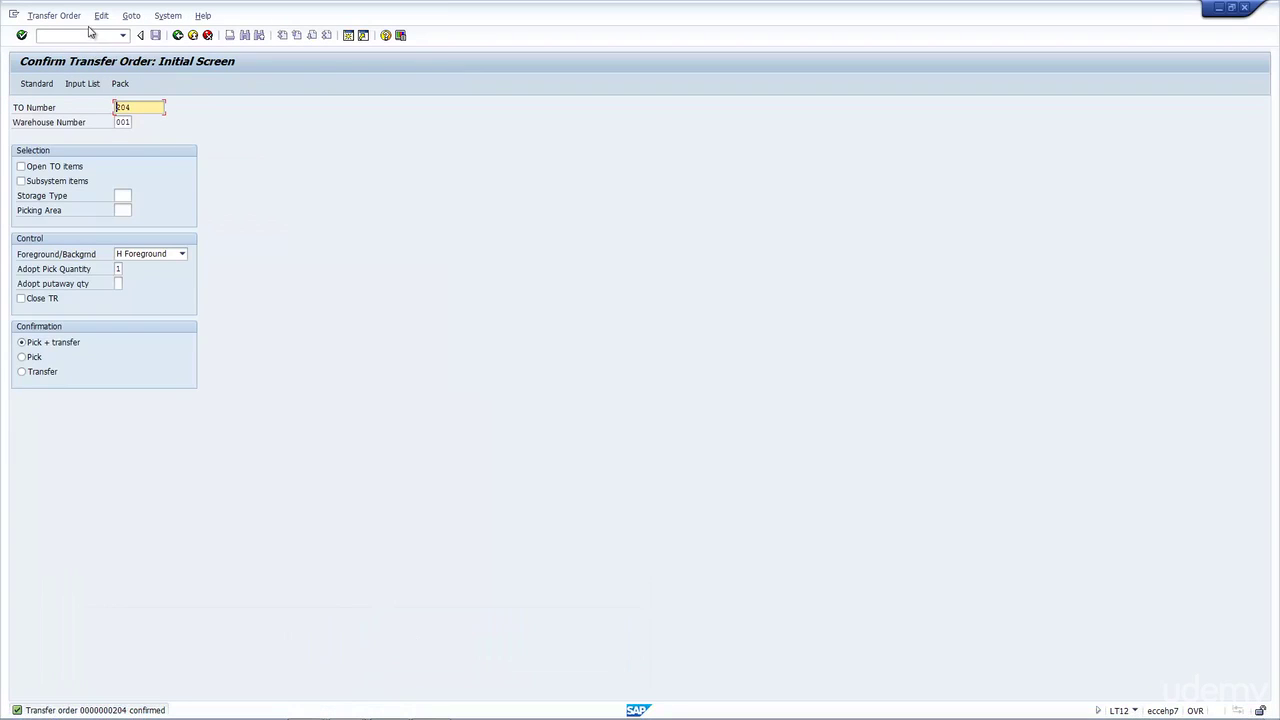
- Reopen the delivery in VL02N and check item 10's delivered and picked quantity of 1
click(87, 36)
text(/nvl02n)
key(Return)
key(Return)
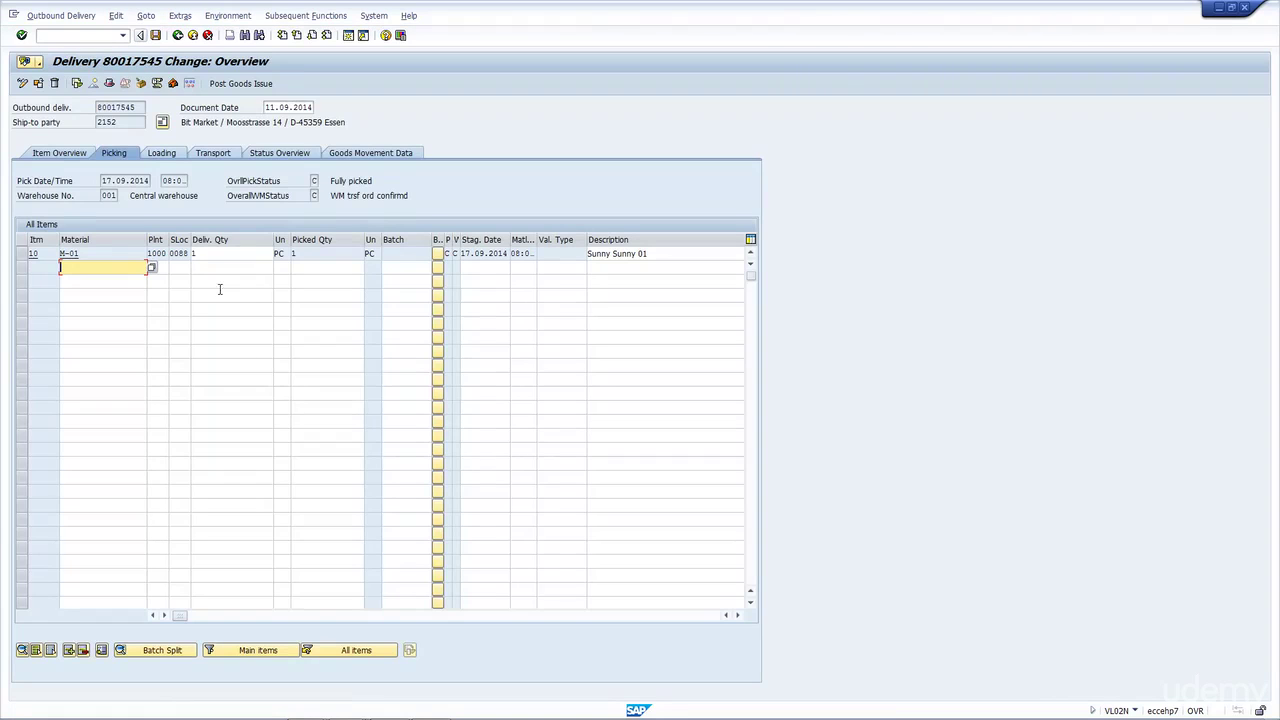
click(233, 254)
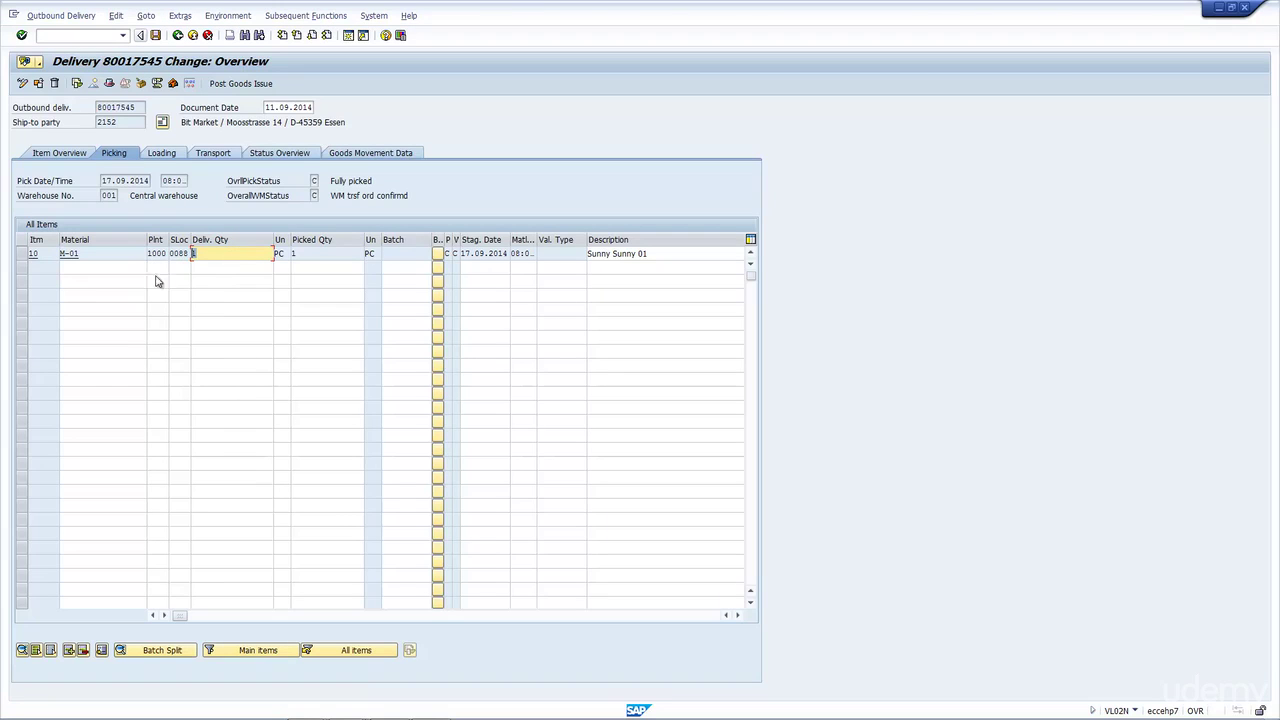
click(333, 255)
double_click(333, 255)
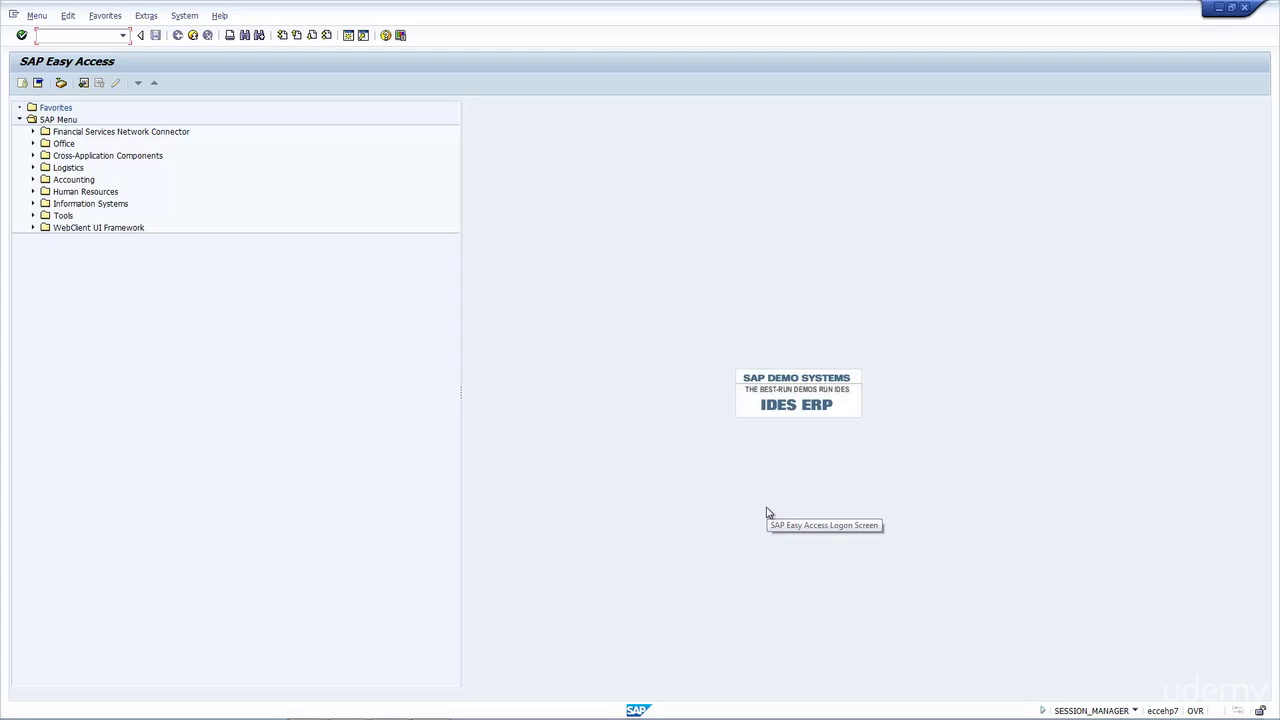
- Open VL06 for picking with both picking types selected
text(v)
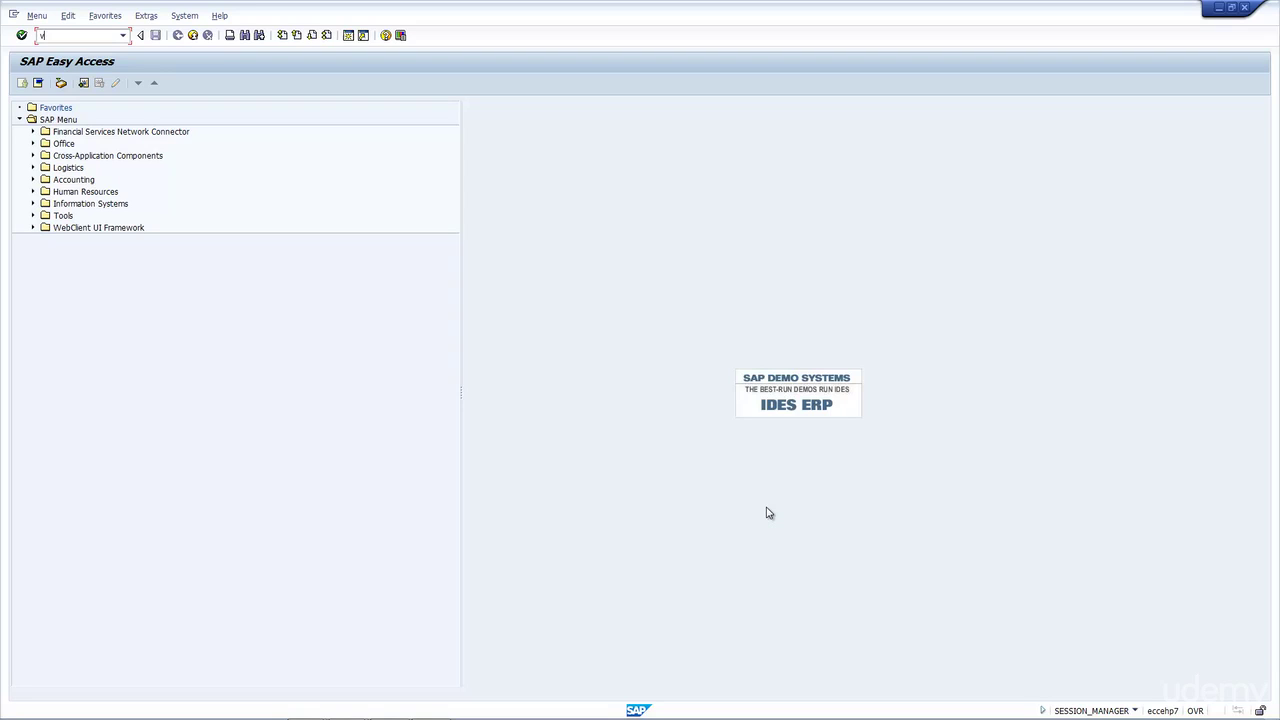
text(l06)
key(Return)
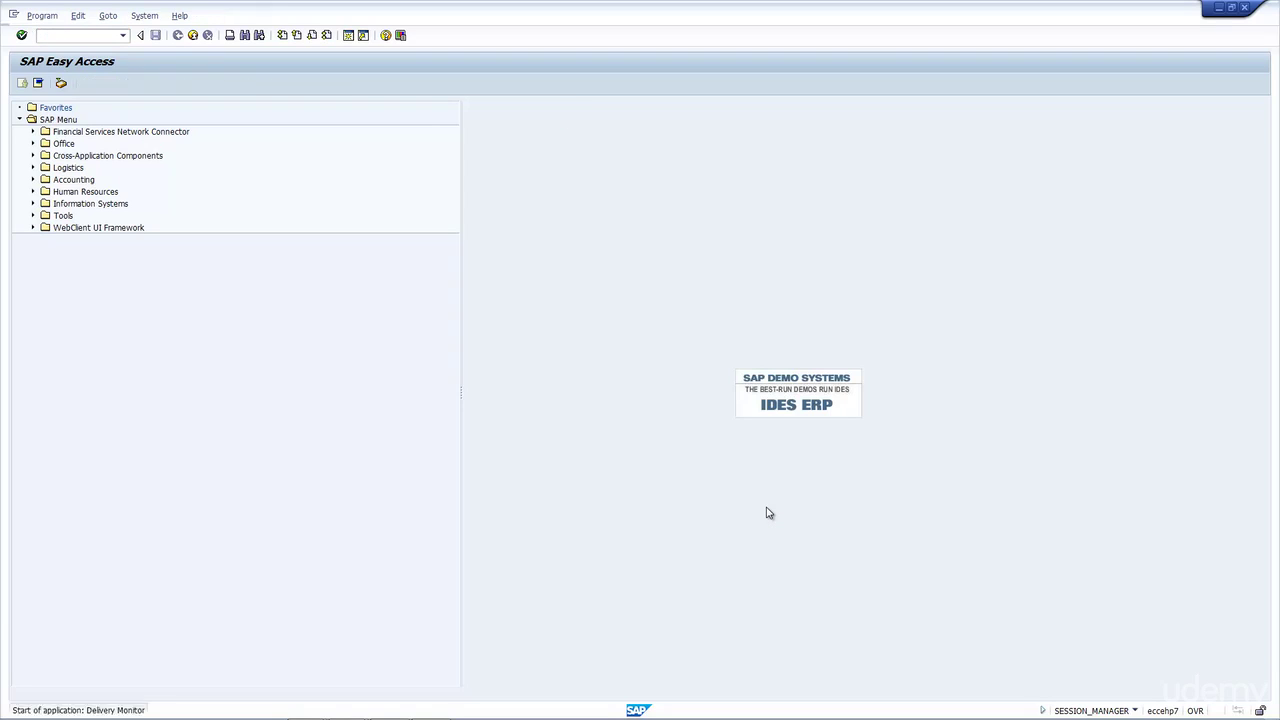
click(97, 213)
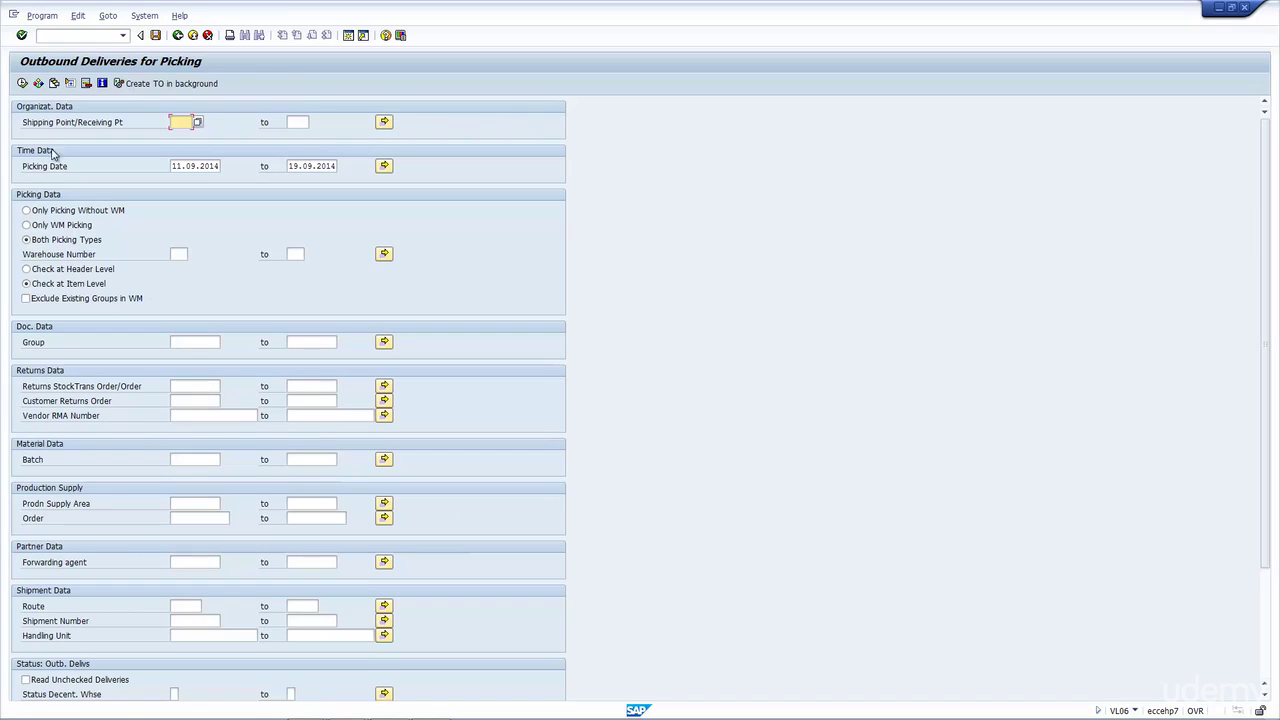
click(26, 225)
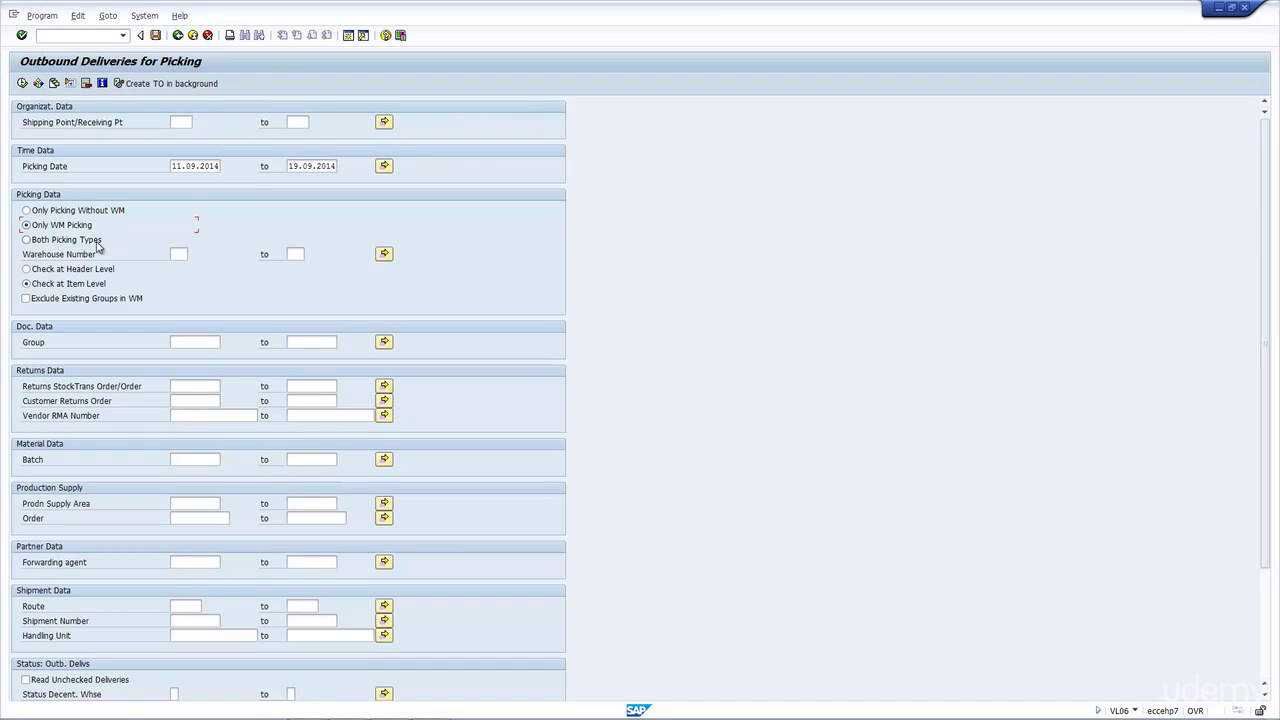
click(26, 240)
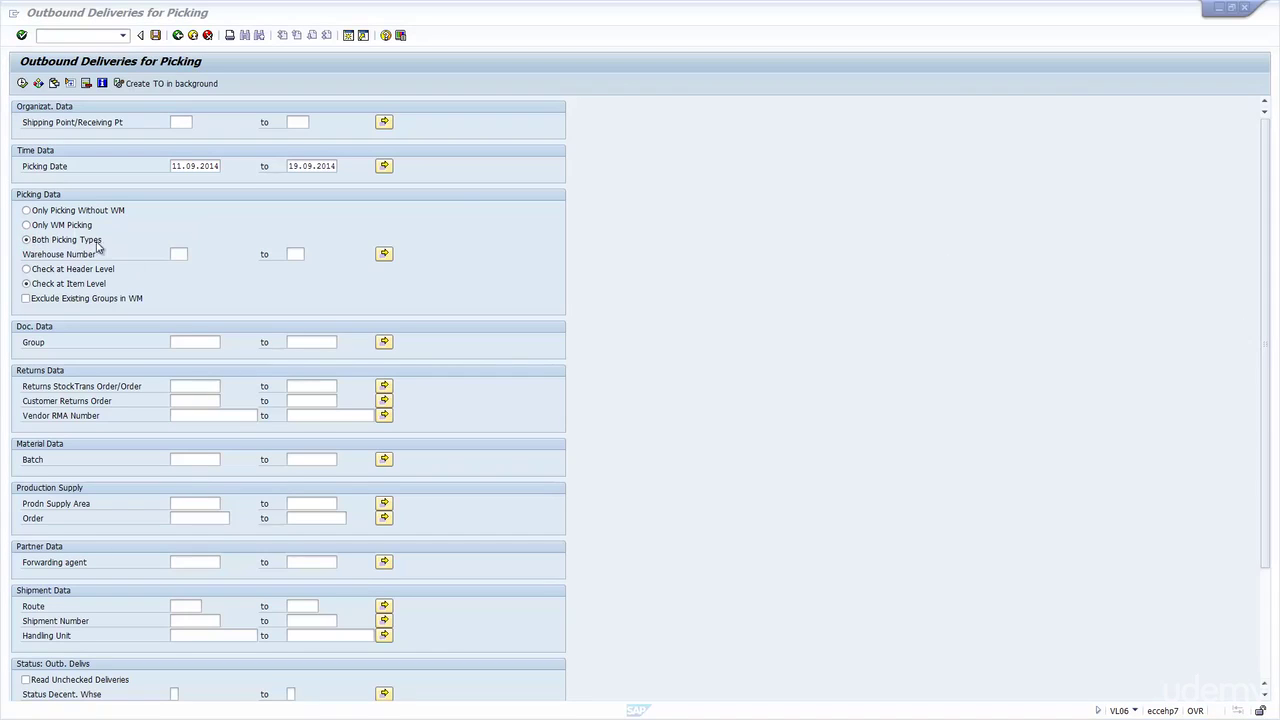
- List the deliveries due for picking and create a background transfer order for the CPF1 delivery
click(22, 86)
click(22, 84)
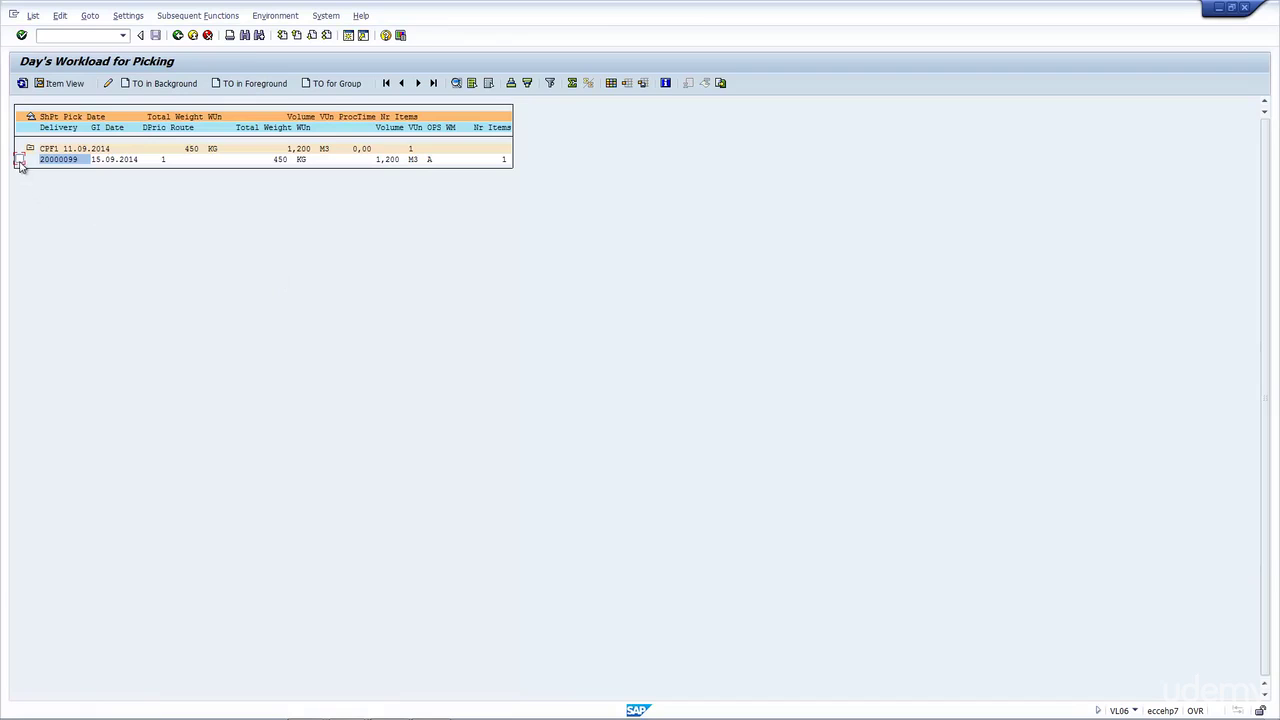
click(19, 159)
click(157, 84)
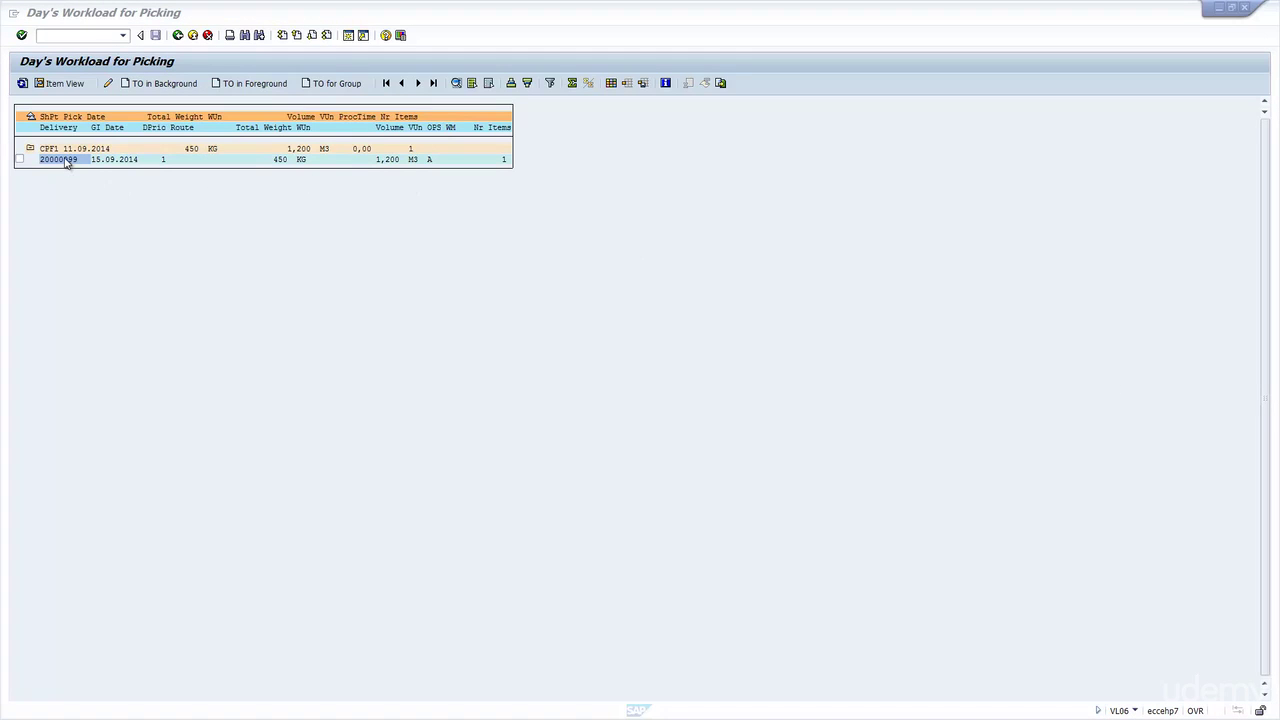
- Reopen the delivery in VL02N and go to Extras > Delivery Output > Header
click(80, 36)
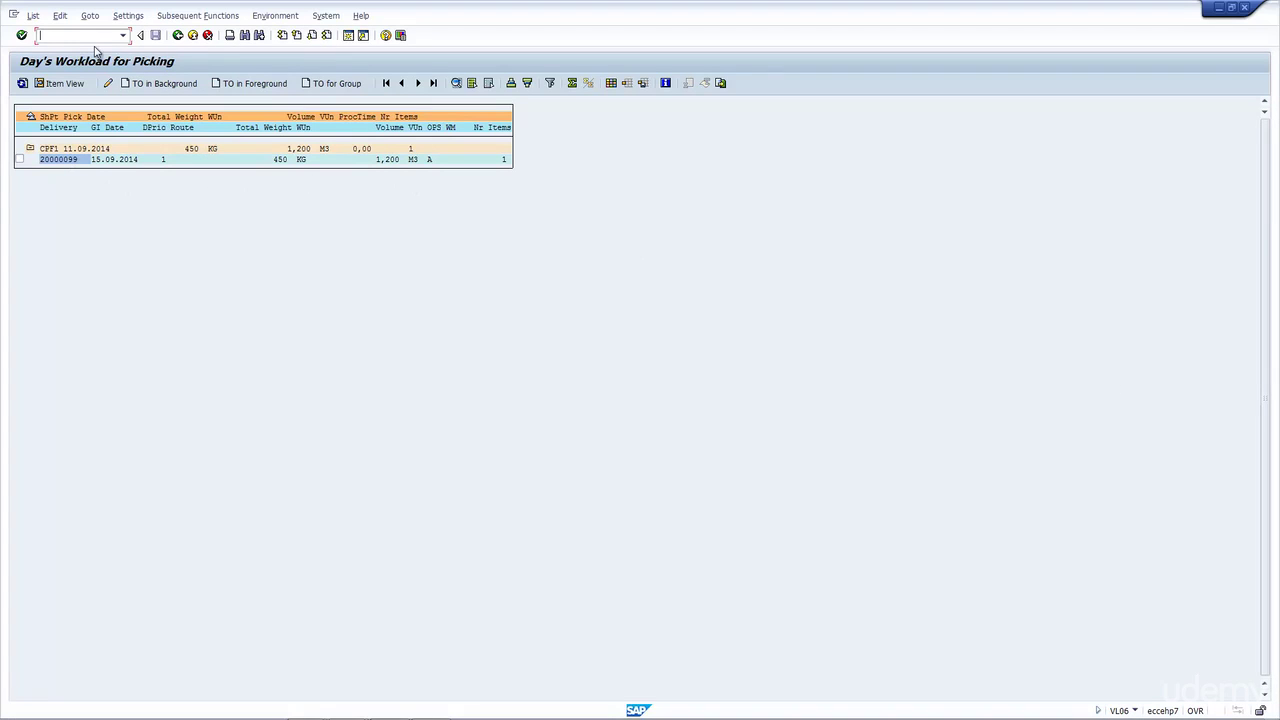
text(/nvl02n)
key(Return)
key(Return)
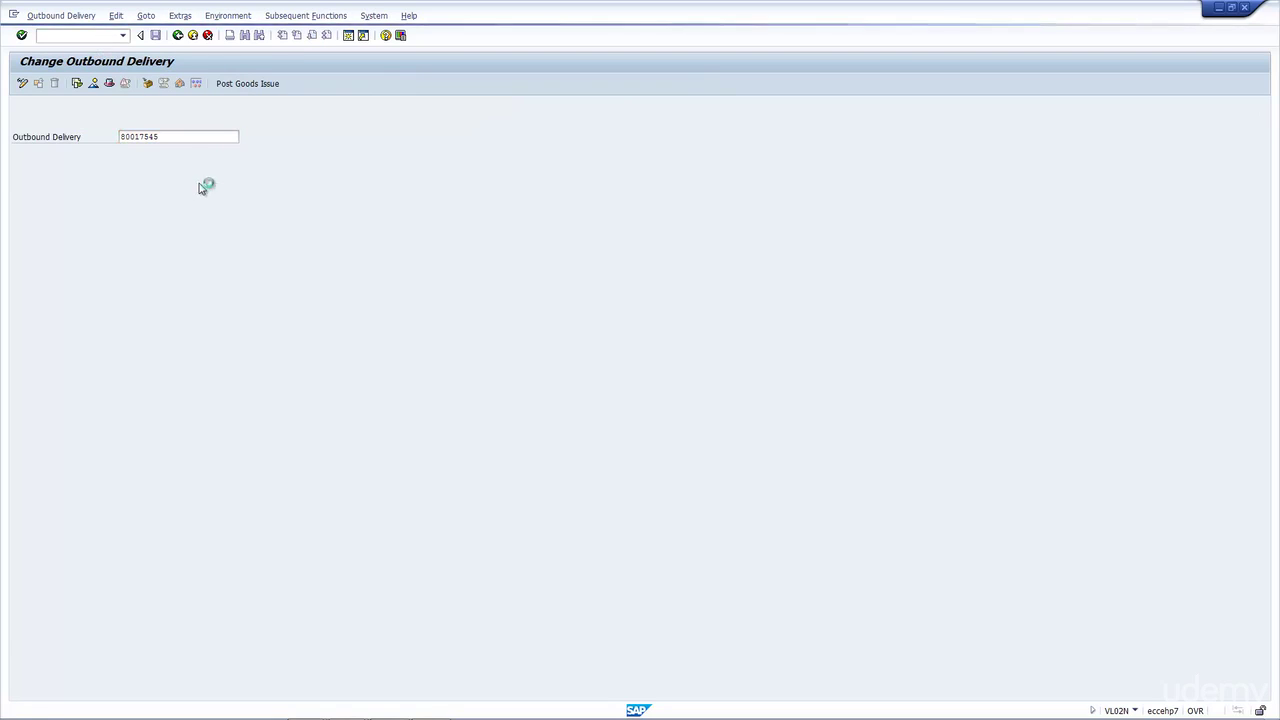
click(146, 16)
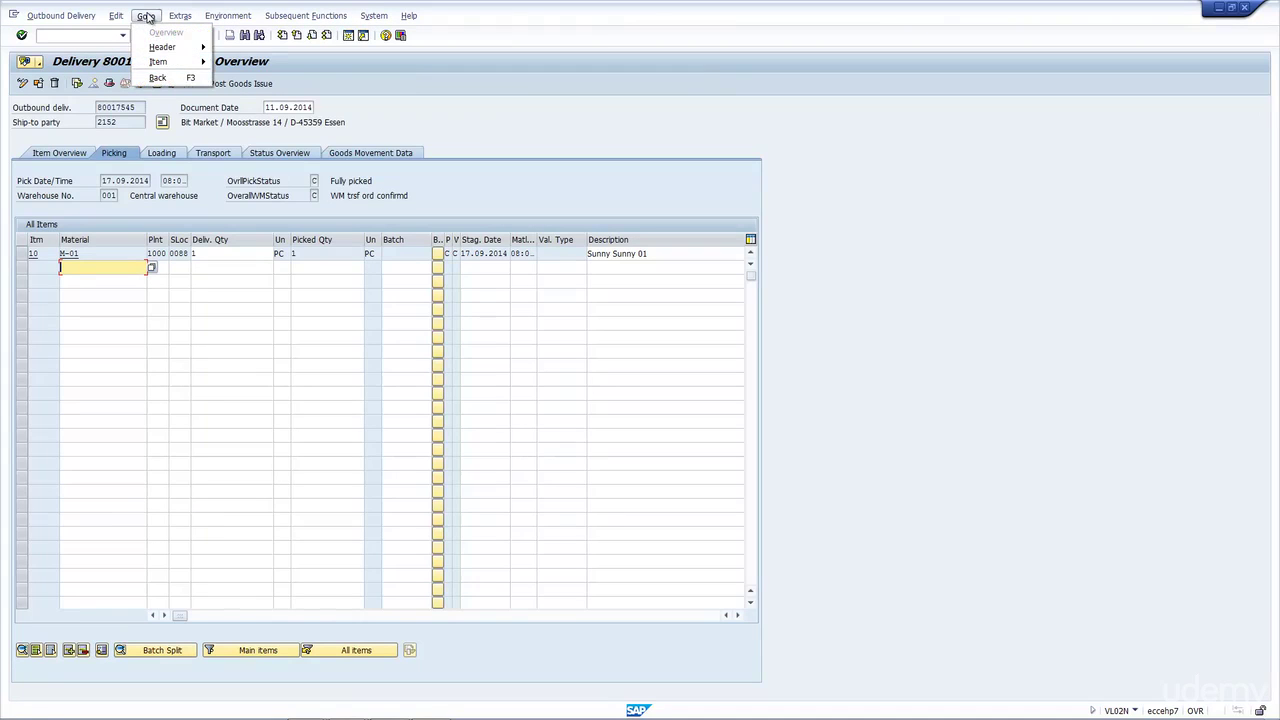
mouse_move(180, 16)
mouse_move(195, 50)
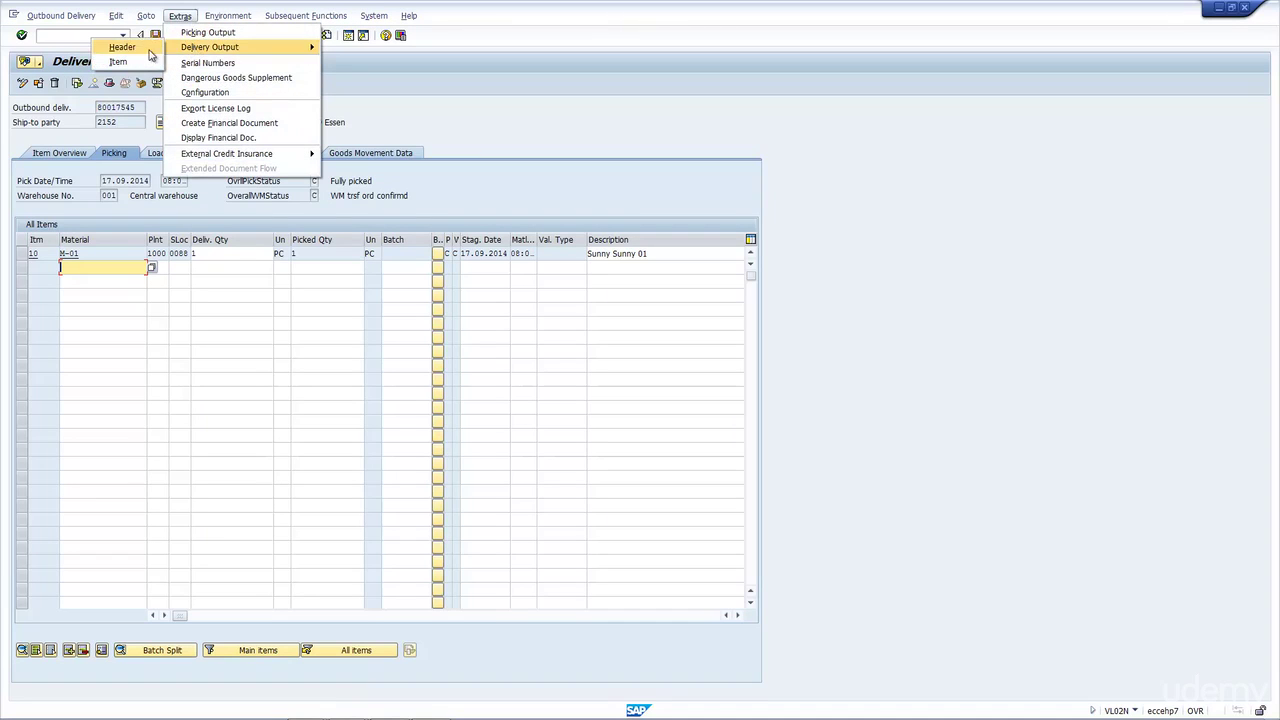
click(115, 45)
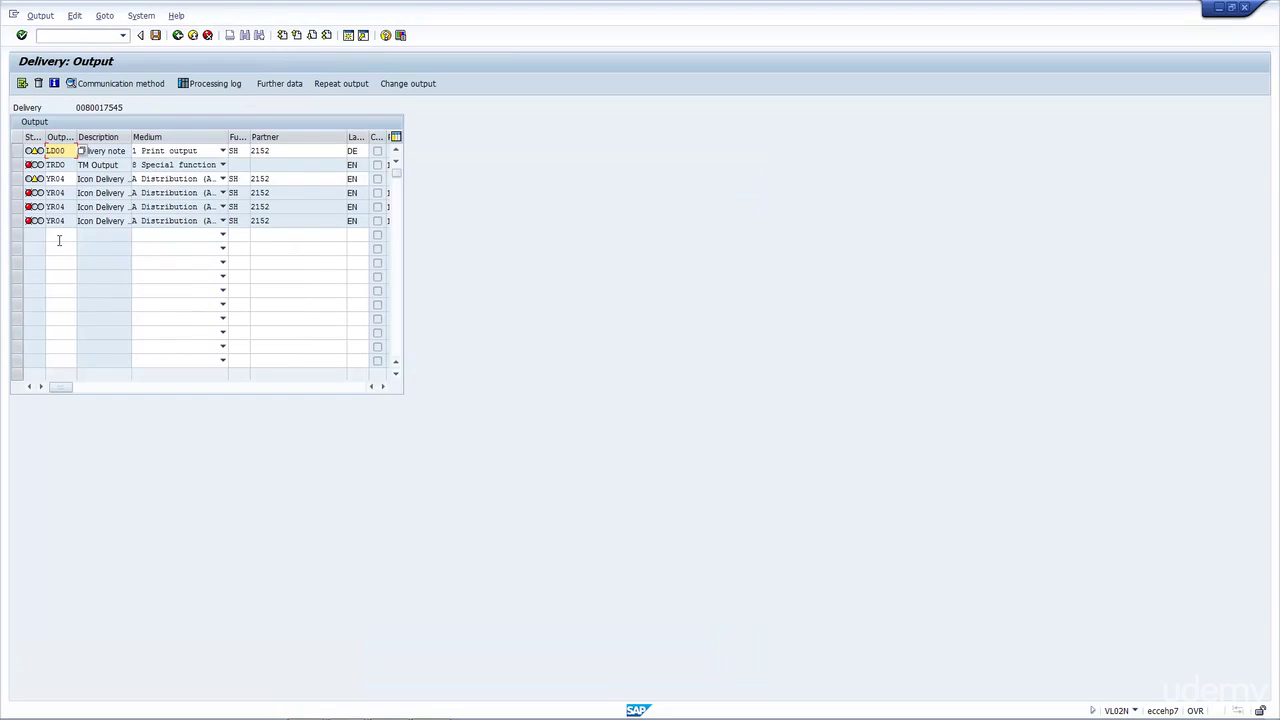
- List the allowed output types for a new row and pick WMTA Automatic TA
click(57, 235)
key(Return)
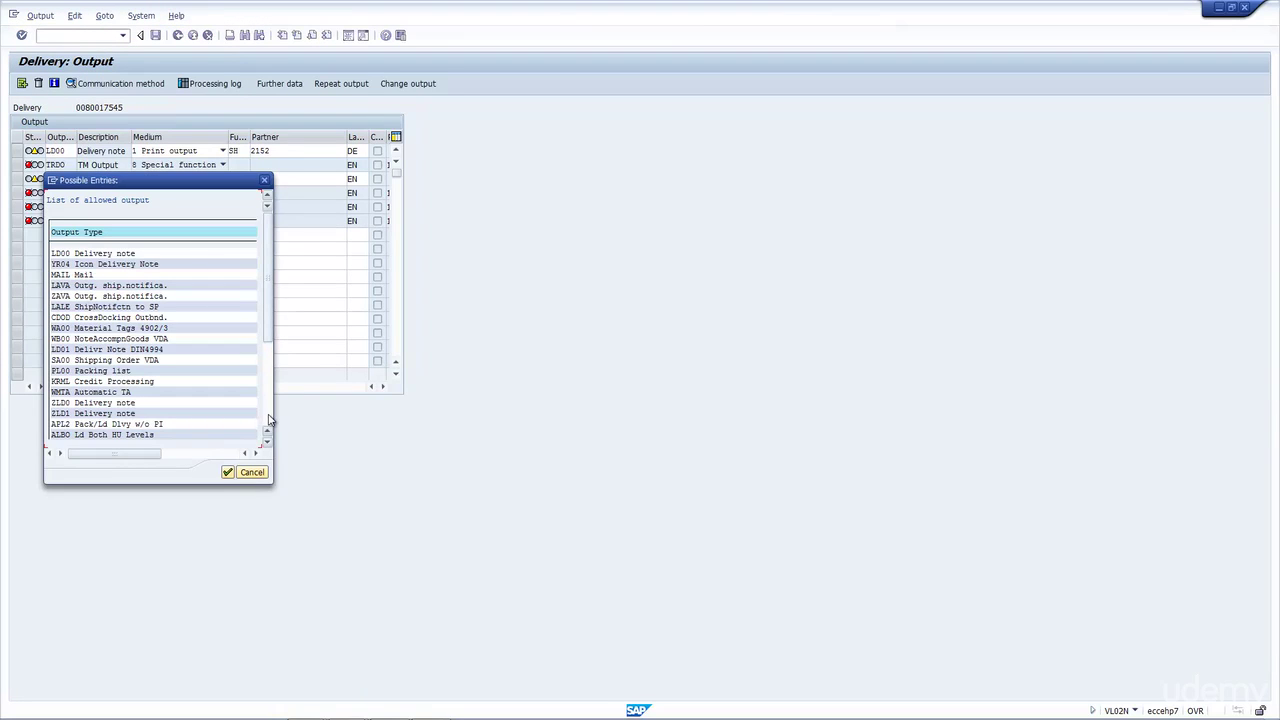
click(267, 422)
scroll(138, 332, up, 2)
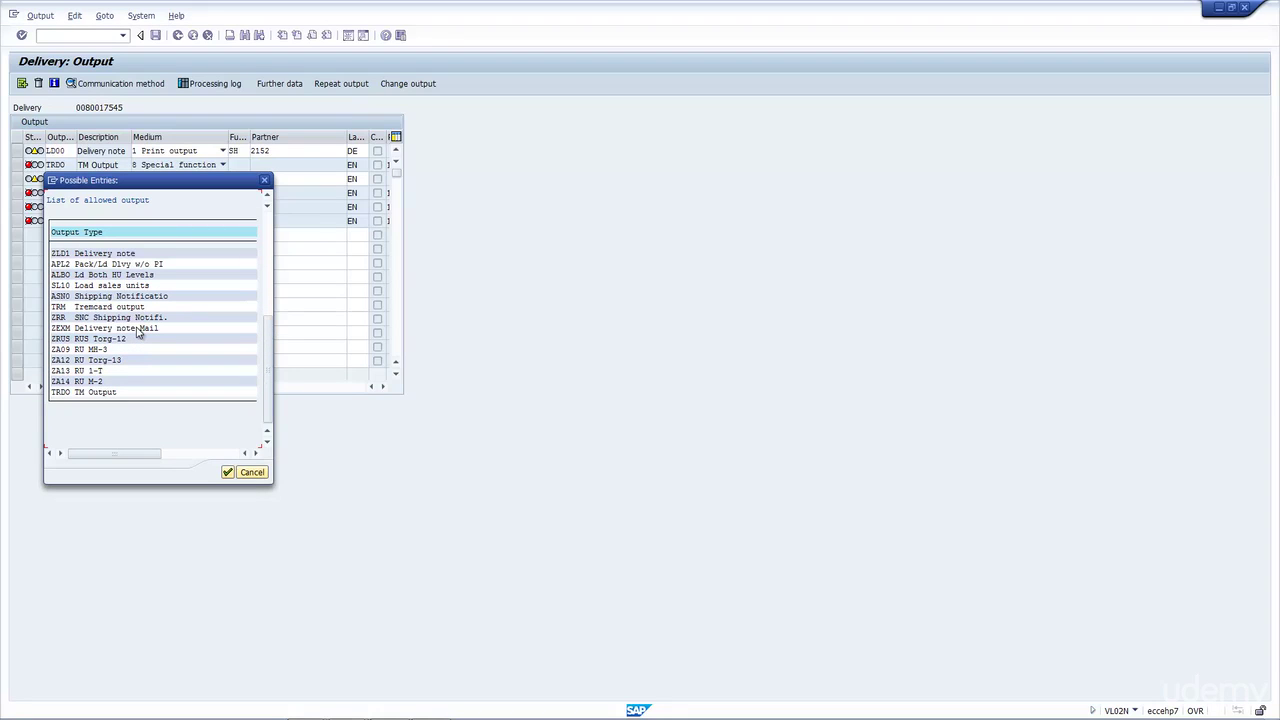
scroll(138, 332, up, 2)
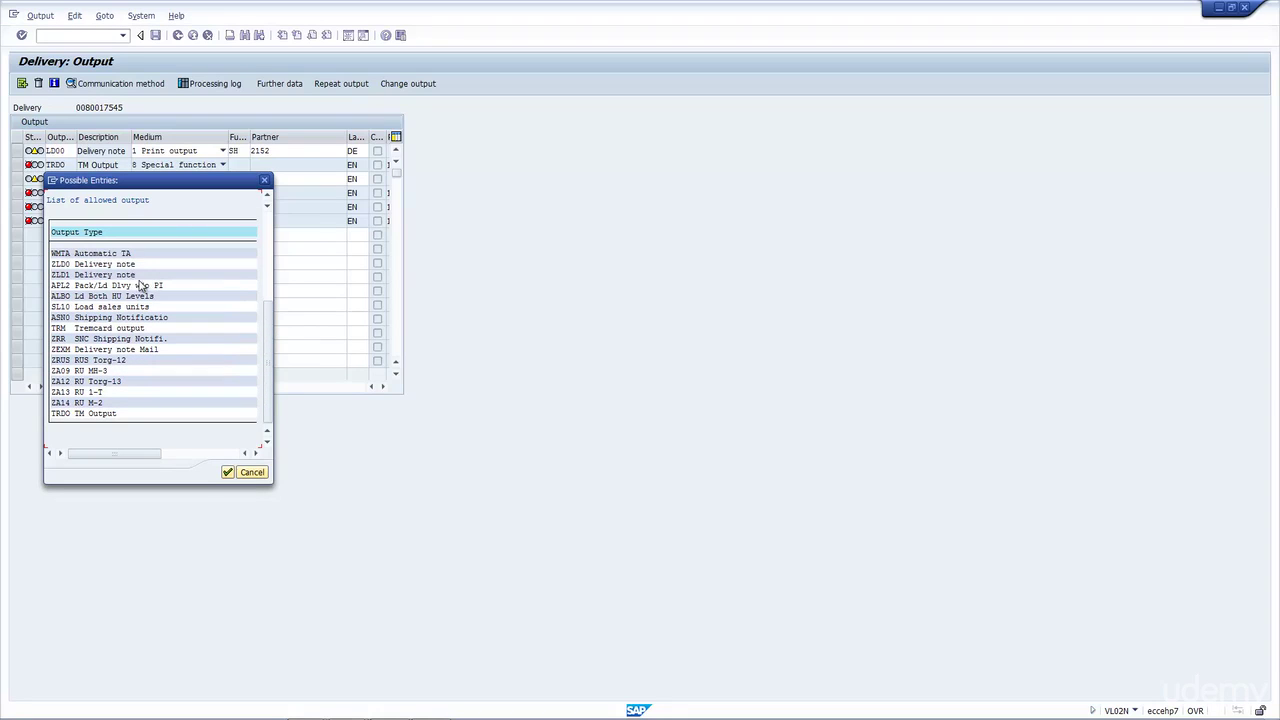
click(60, 254)
- Confirm WMTA as the delivery's output type
key(Return)
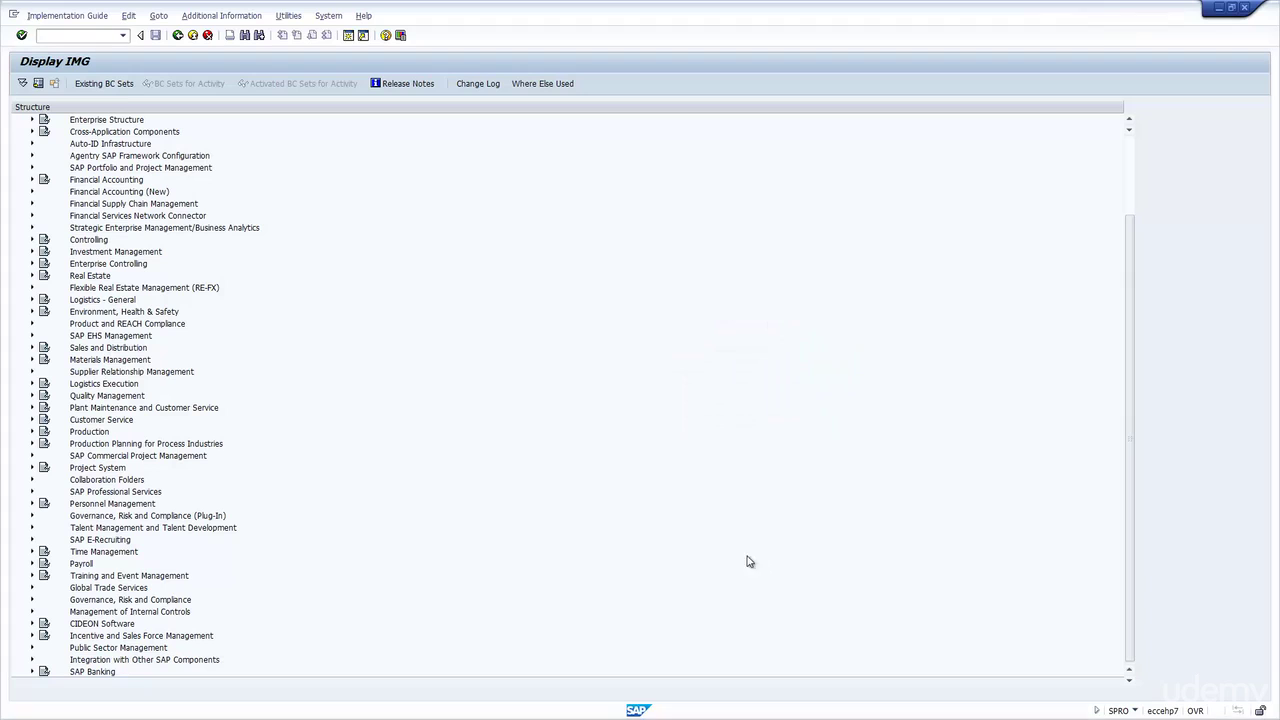
- Launch /nSPRO and expand SAP Reference IMG > Enterprise Structure > Definition > Logistics Execution
click(74, 35)
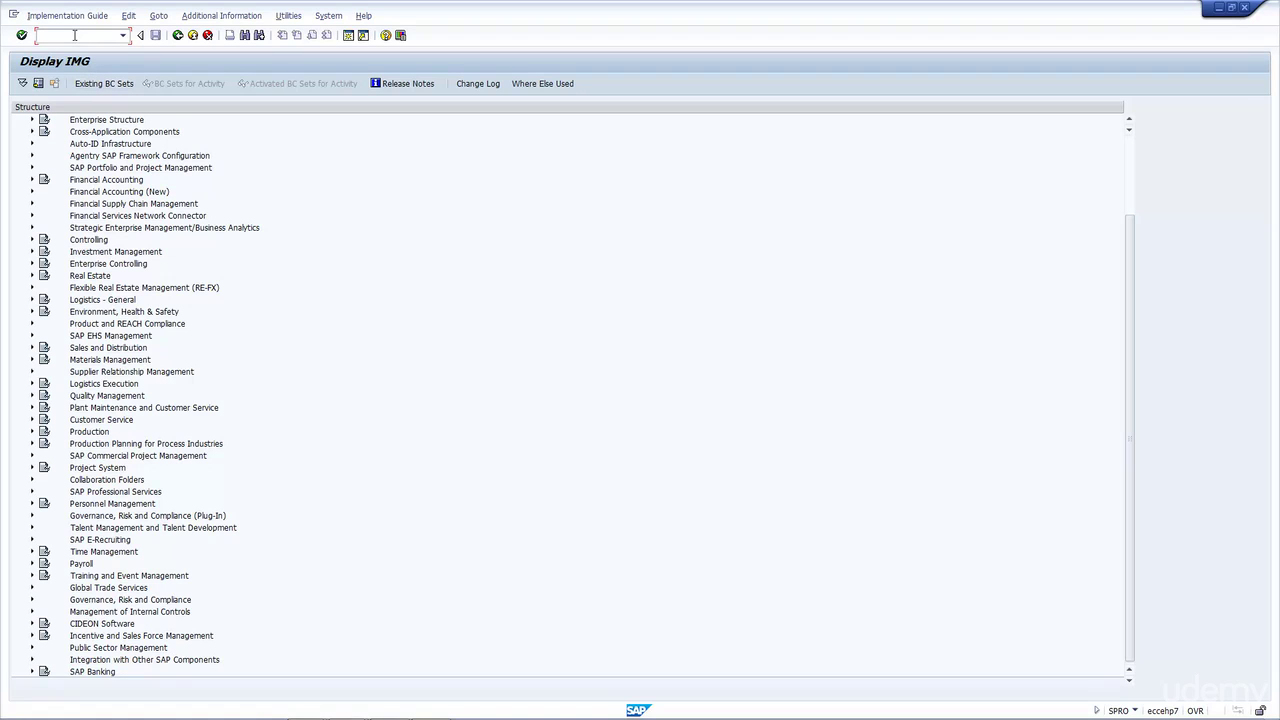
text(/nspro)
key(Return)
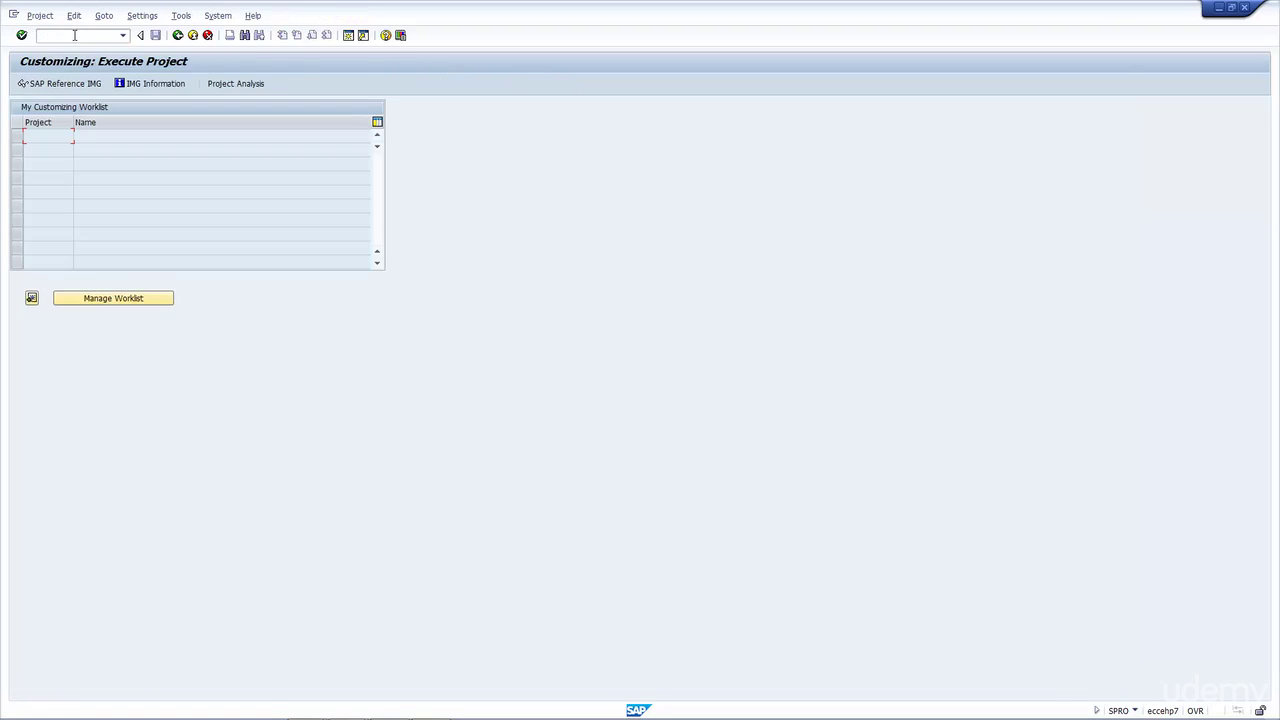
click(36, 85)
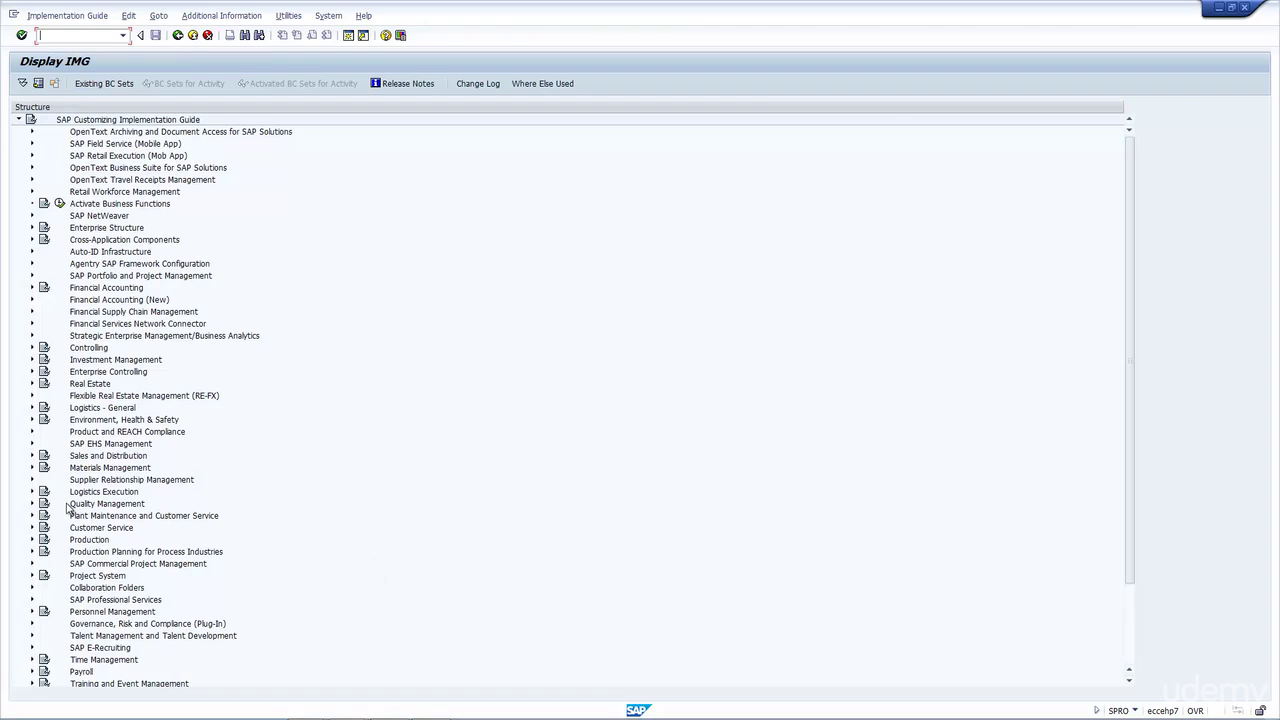
click(32, 228)
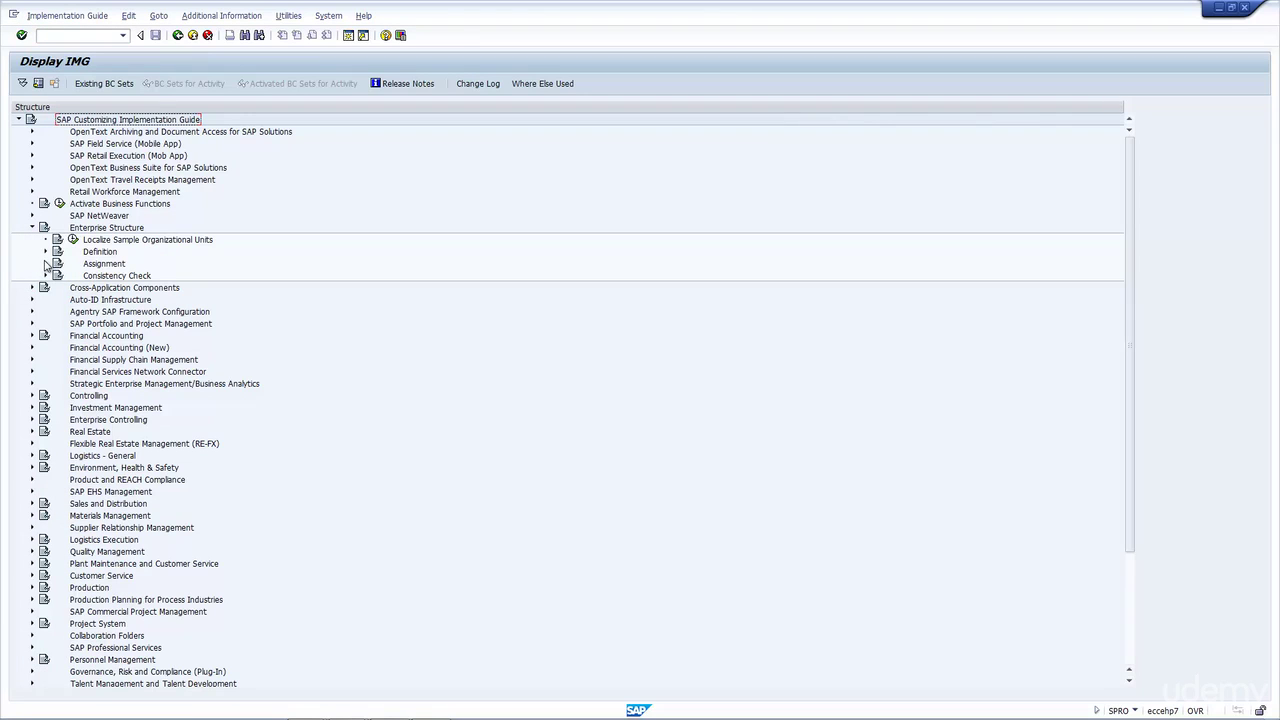
click(45, 252)
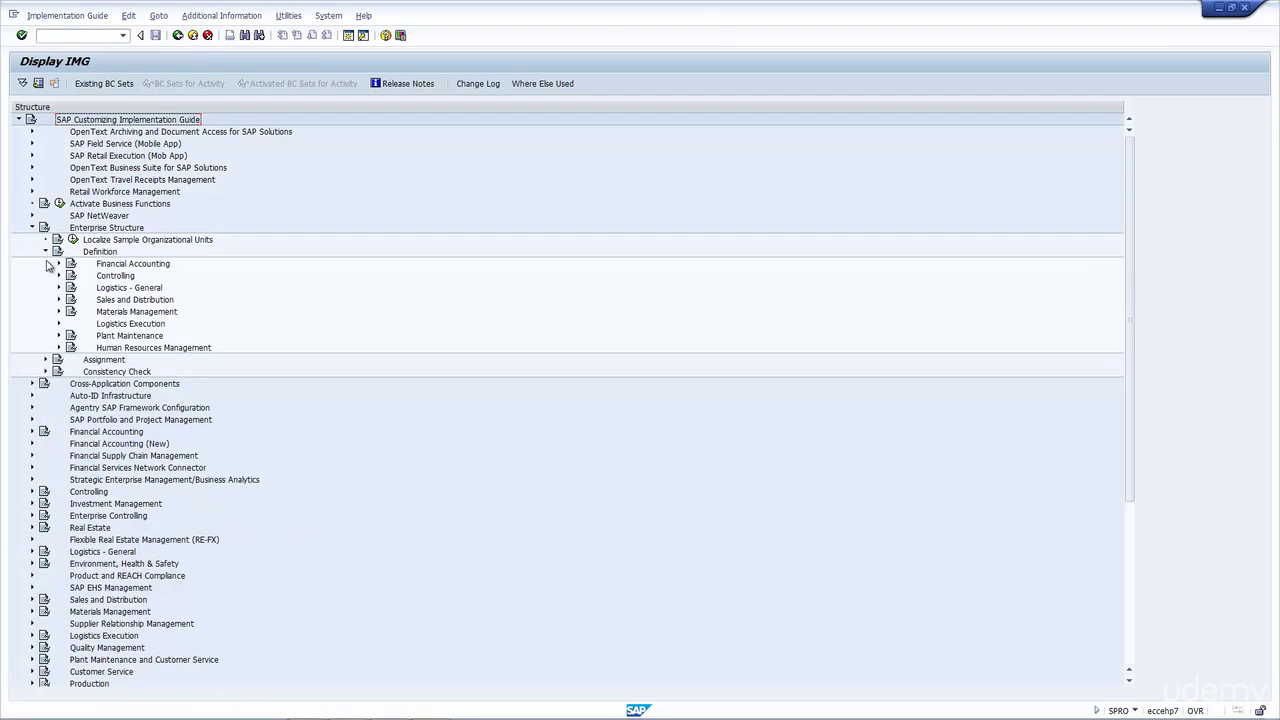
click(58, 324)
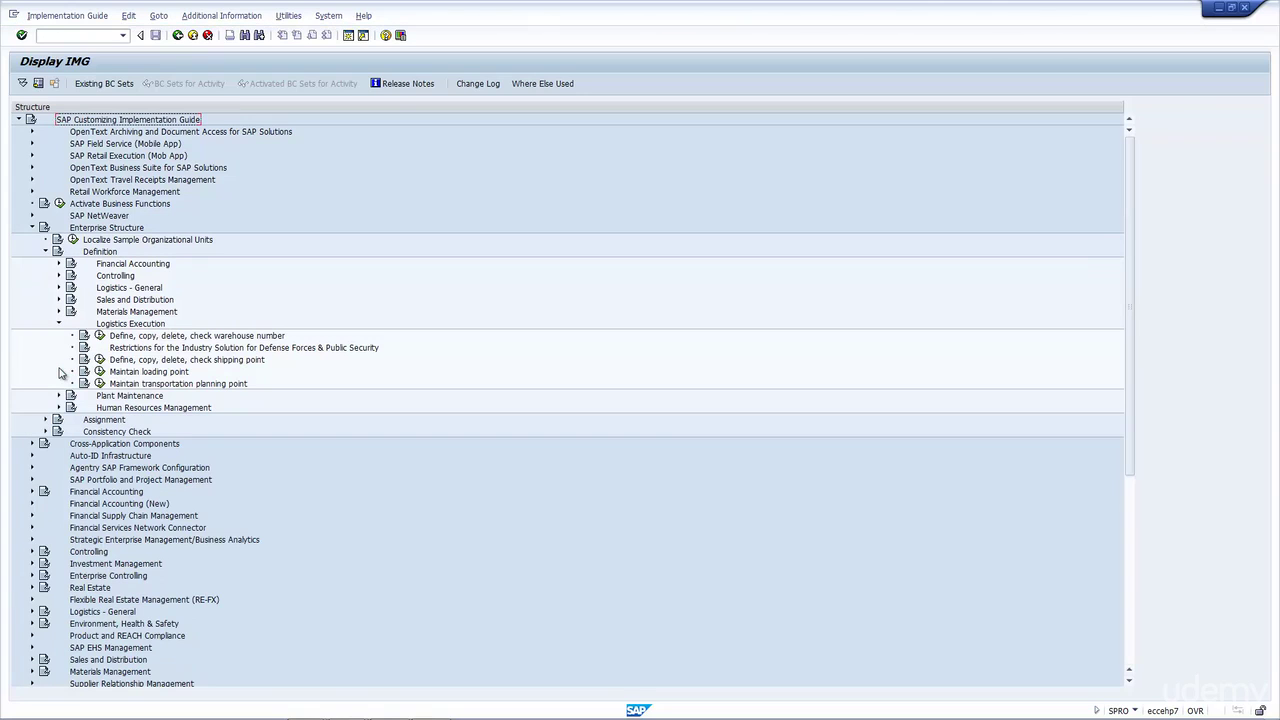
- Open Define warehouse number, review warehouse 010 Lean warehouse Hamburg, and return to the IMG tree
click(182, 340)
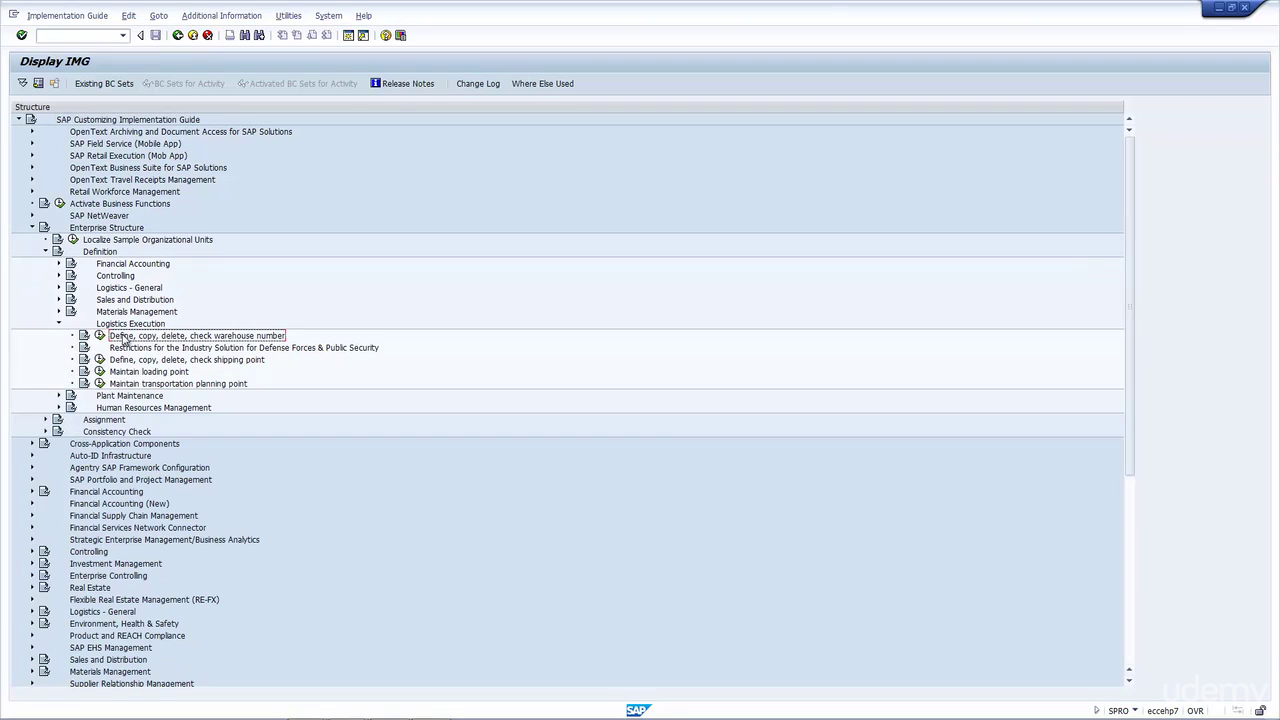
click(100, 336)
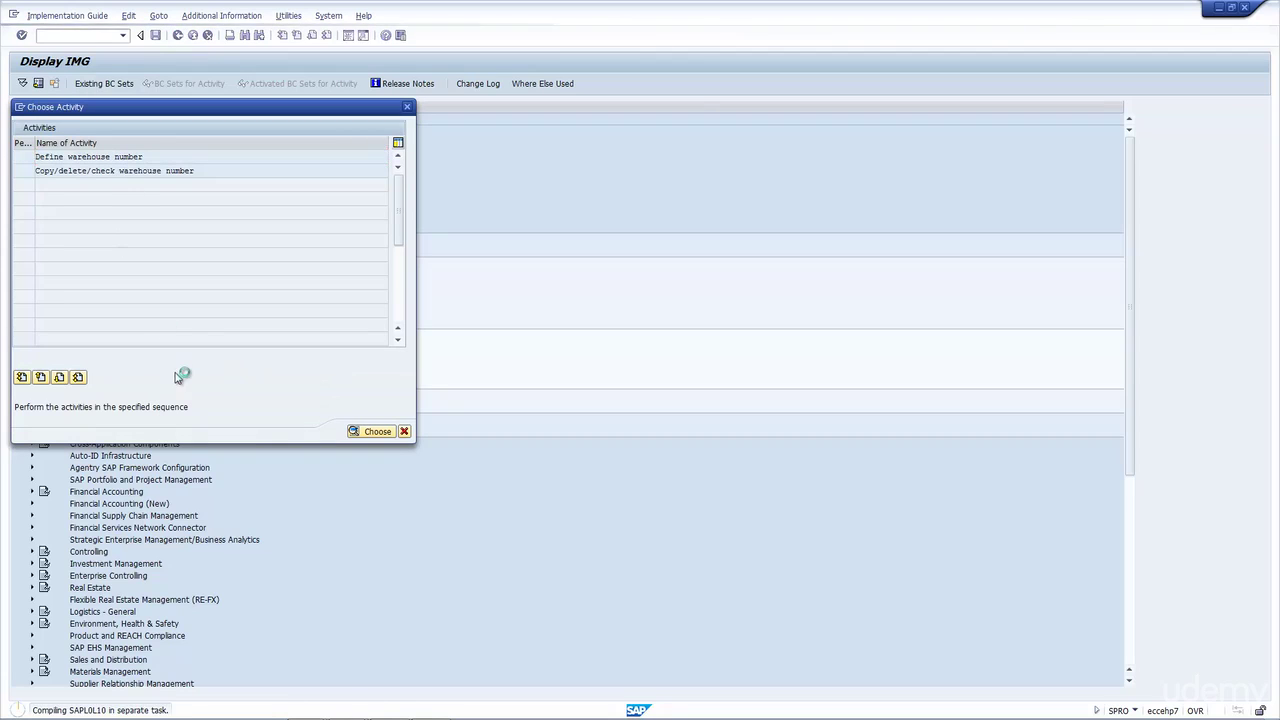
key(Return)
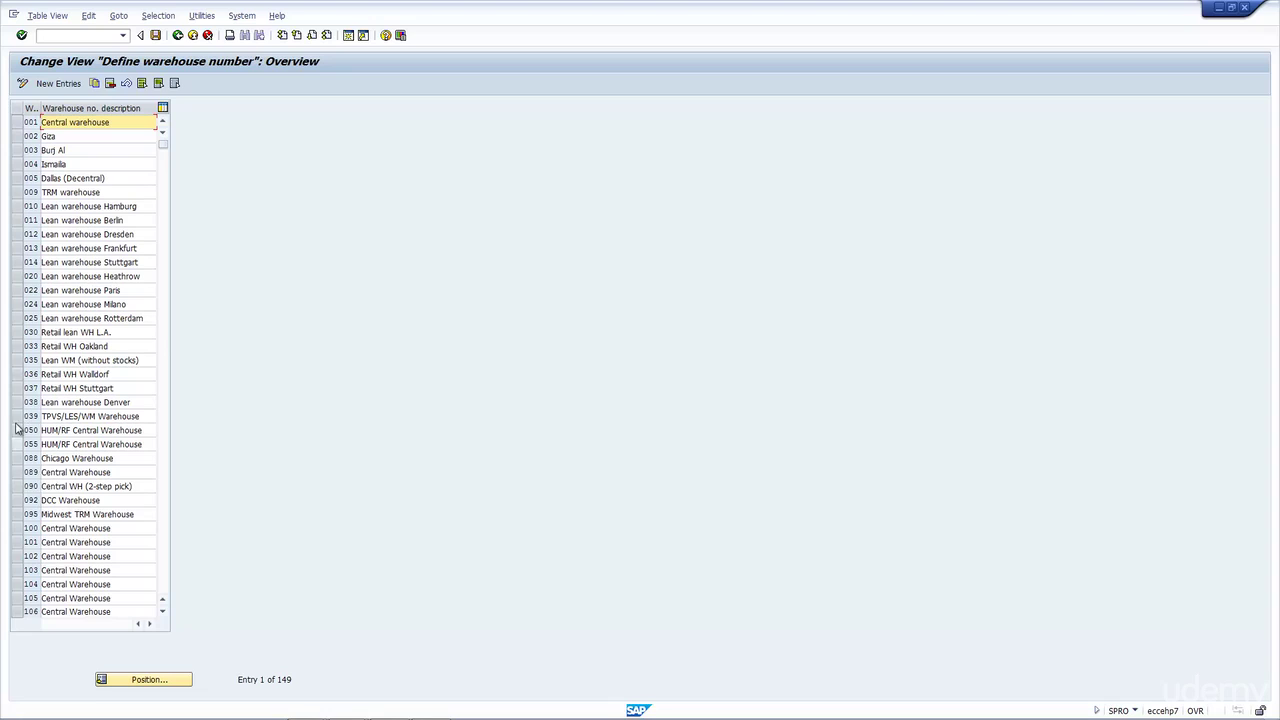
click(29, 206)
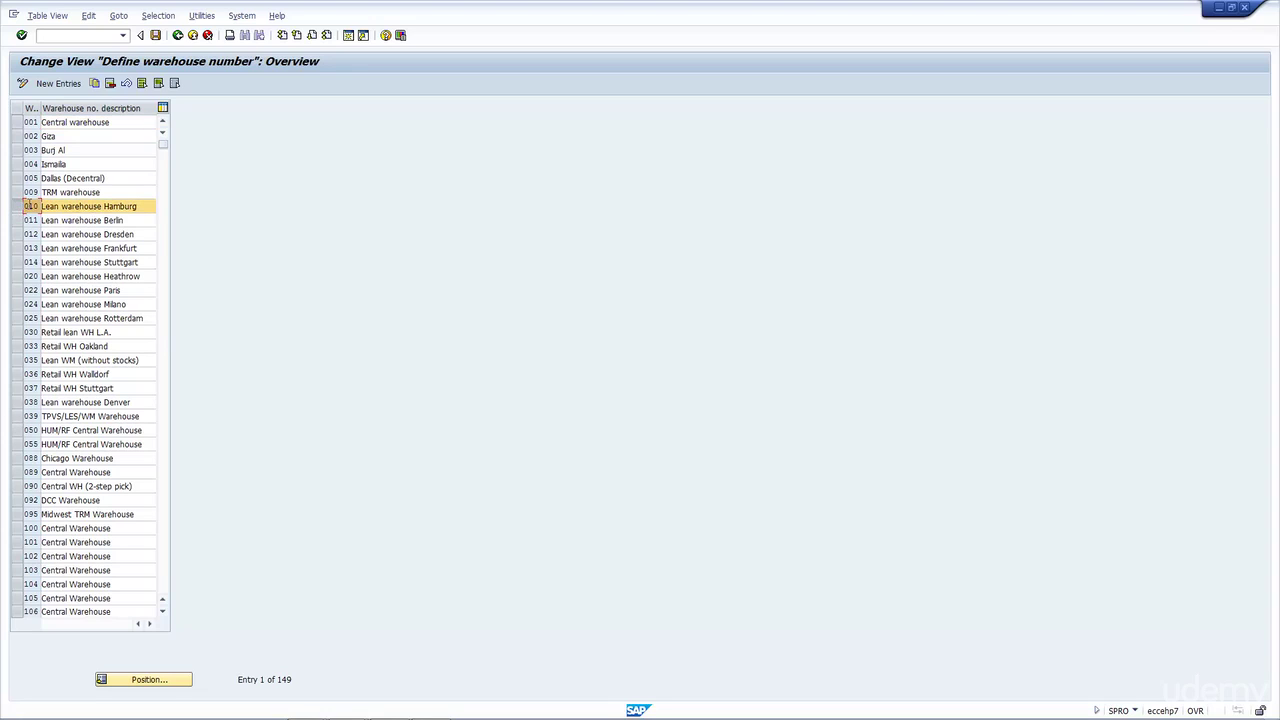
click(178, 35)
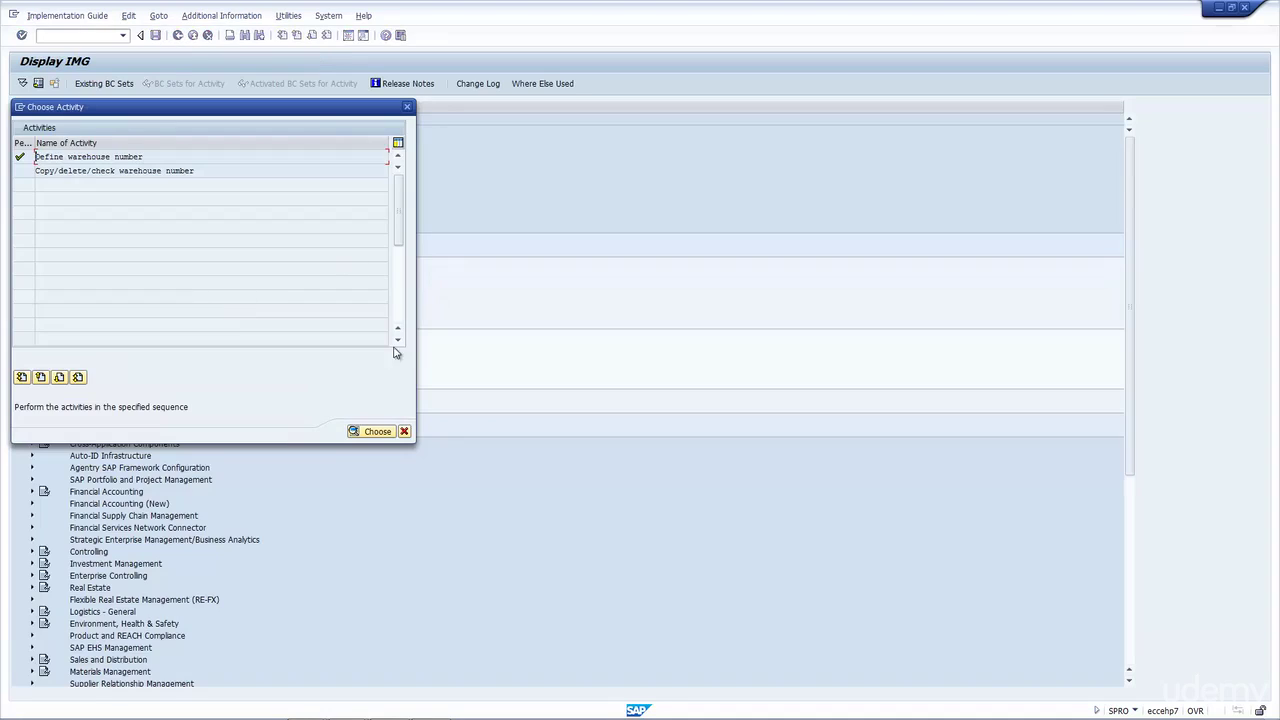
click(406, 432)
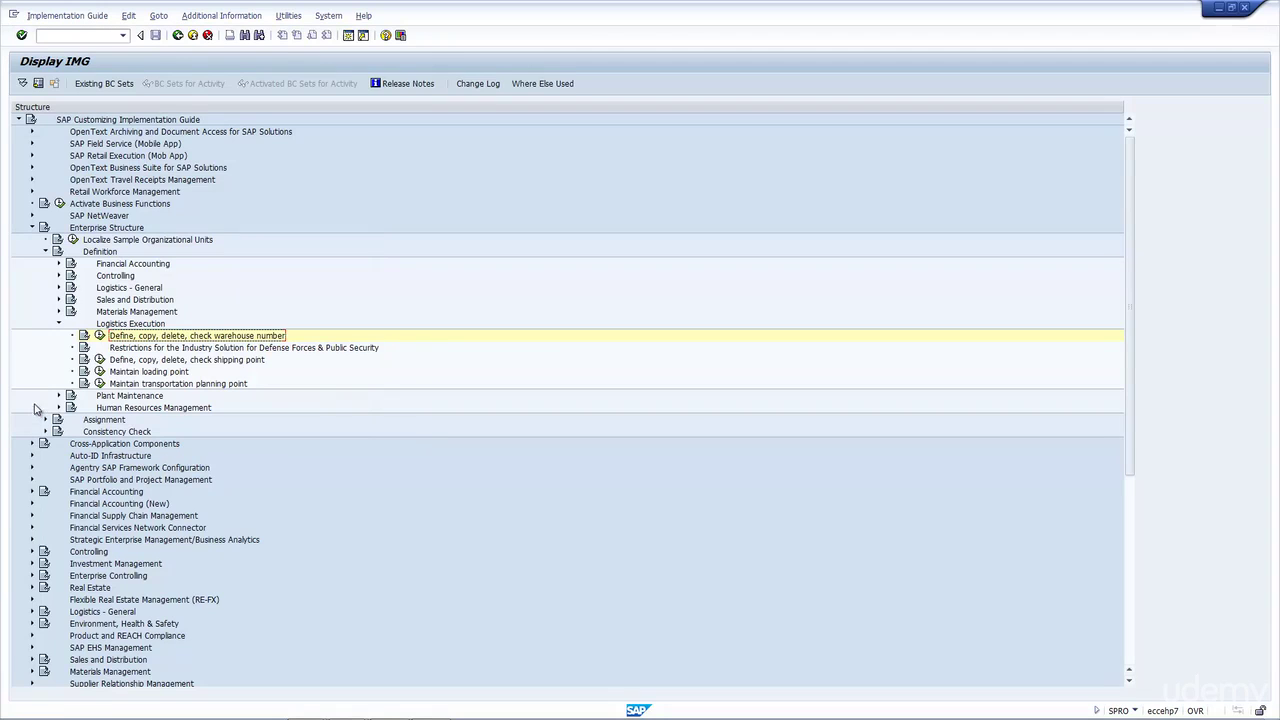
- Expand Assignment > Logistics Execution and select Assign warehouse number to plant/storage location
click(45, 420)
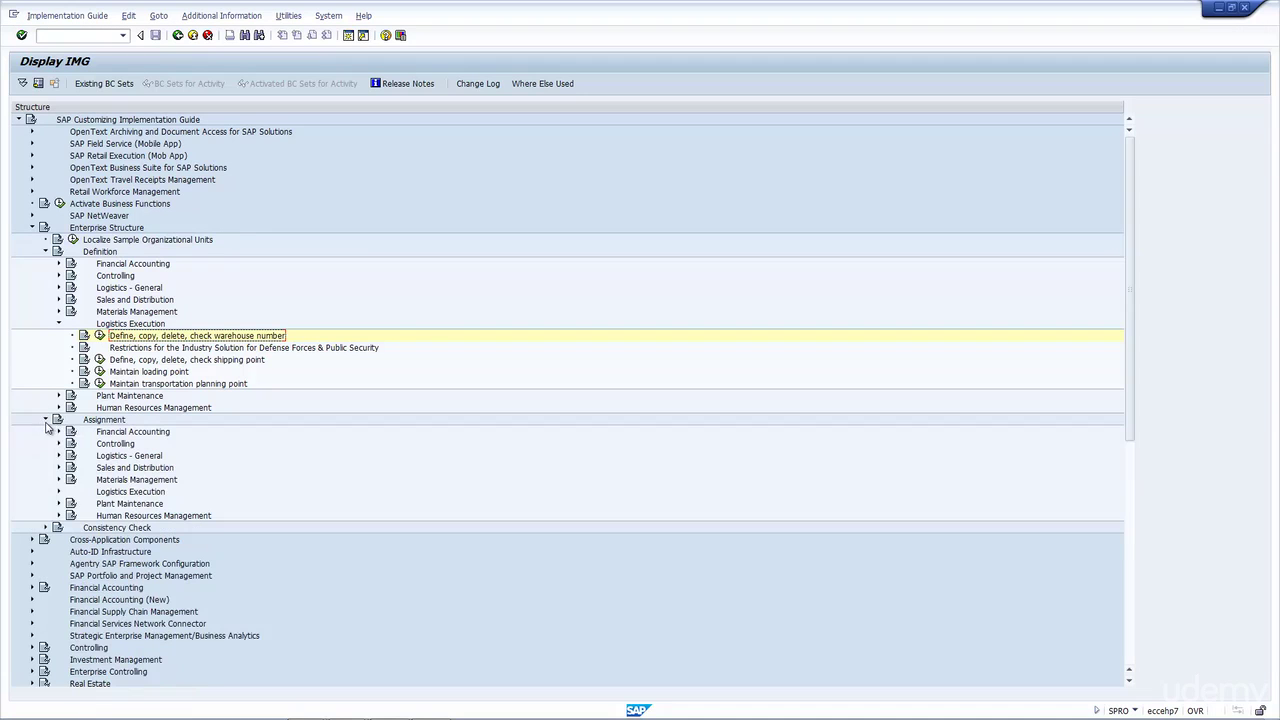
click(59, 494)
scroll(120, 480, down, 2)
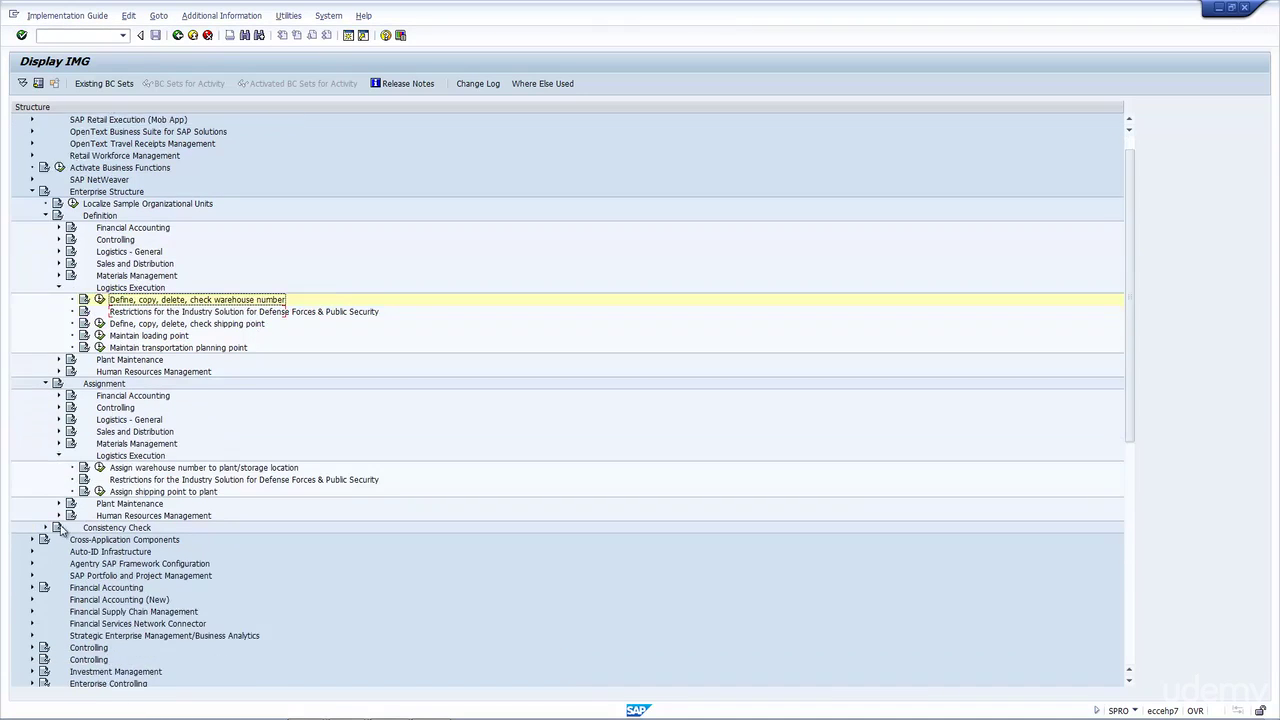
click(213, 435)
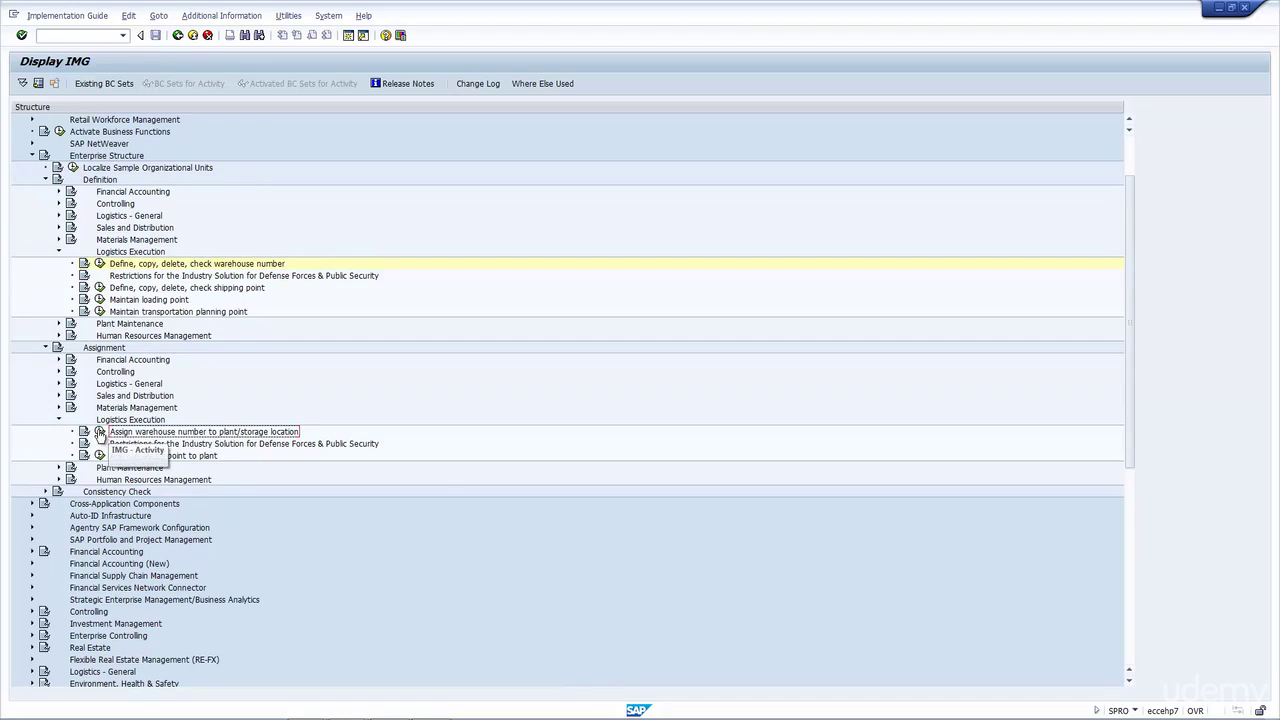
- Open the warehouse number assignment table, widen the WhN column, and select the plant 0001 and 0099 rows
click(102, 432)
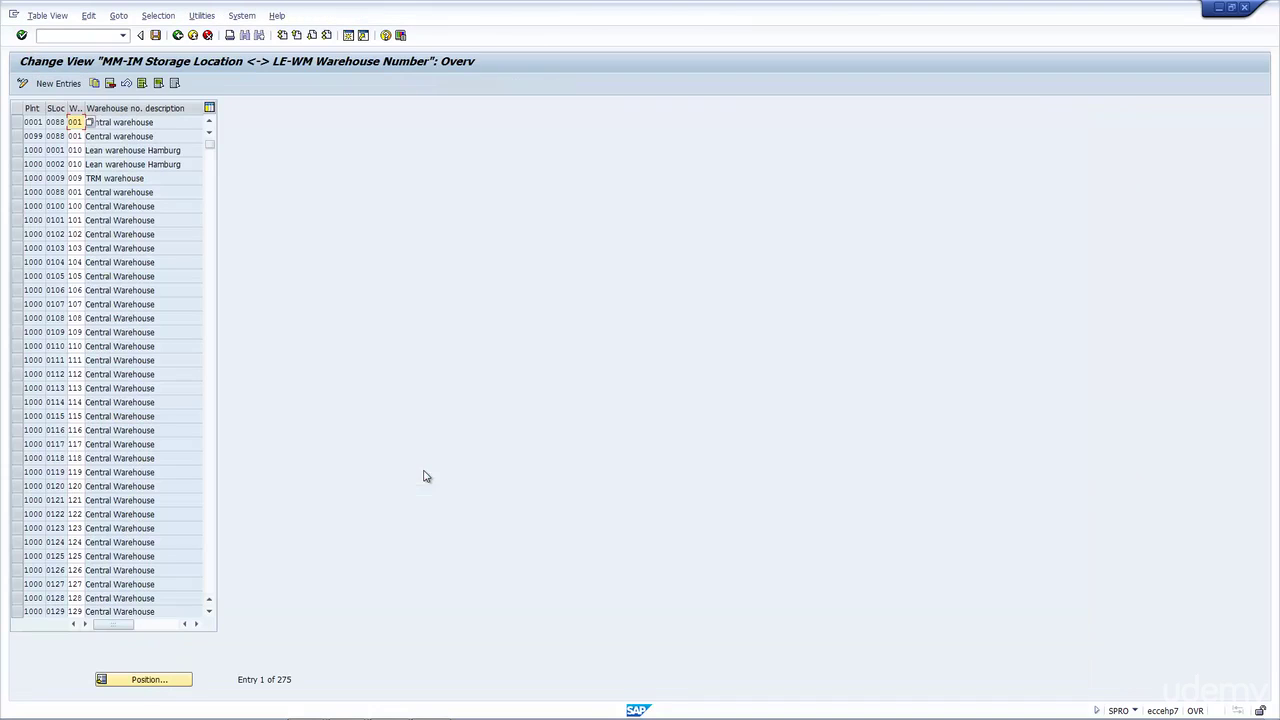
click(17, 123)
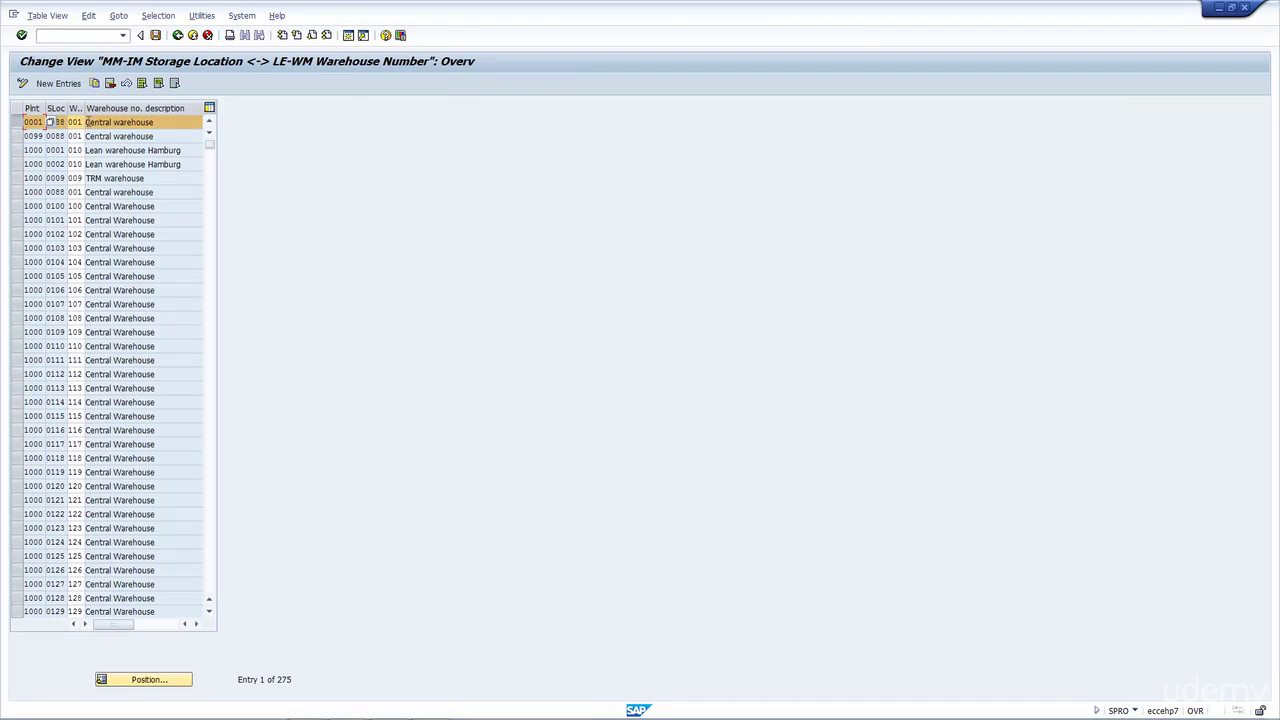
drag(84, 108, 112, 108)
click(101, 124)
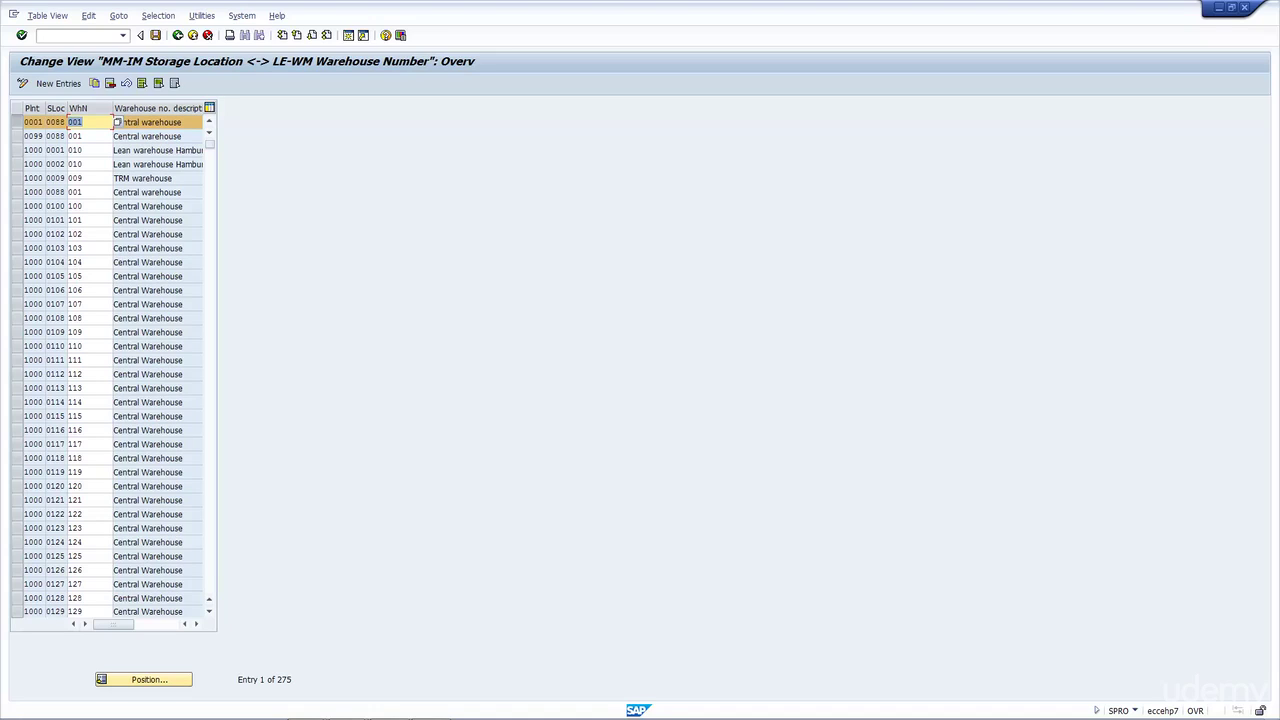
click(16, 136)
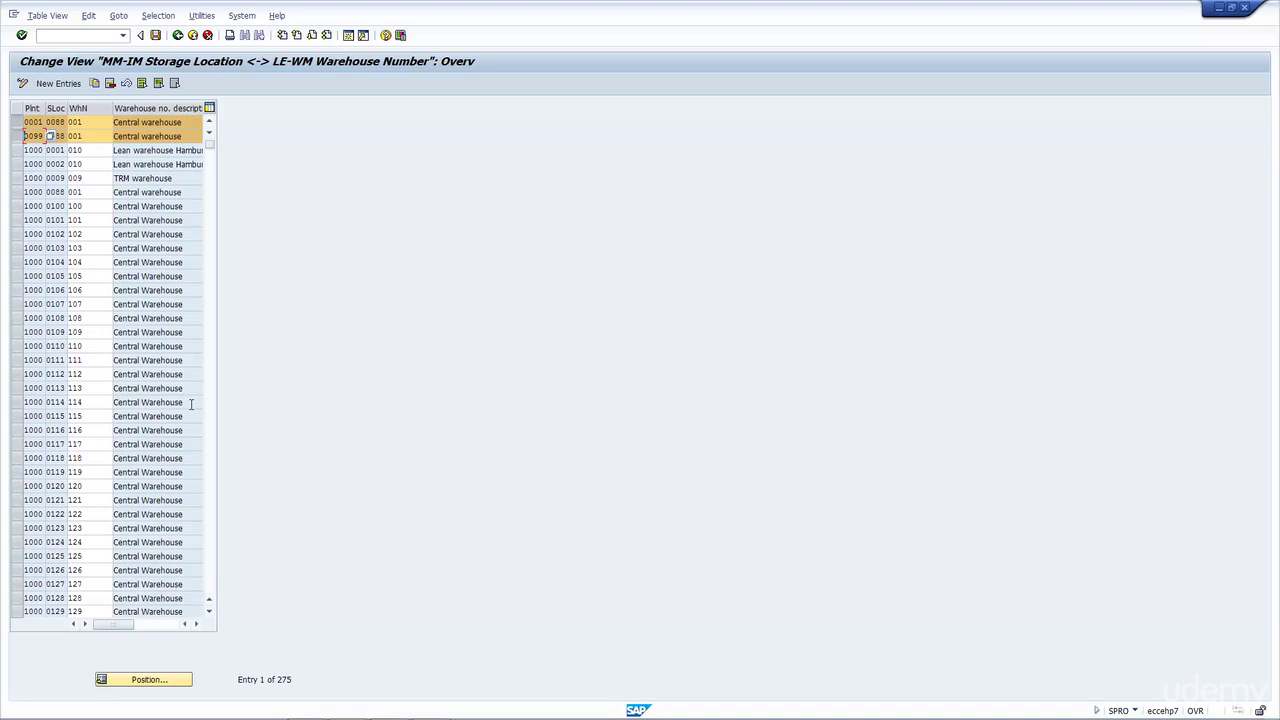
- Return to the IMG tree and expand Logistics Execution > Shipping > Picking
click(178, 36)
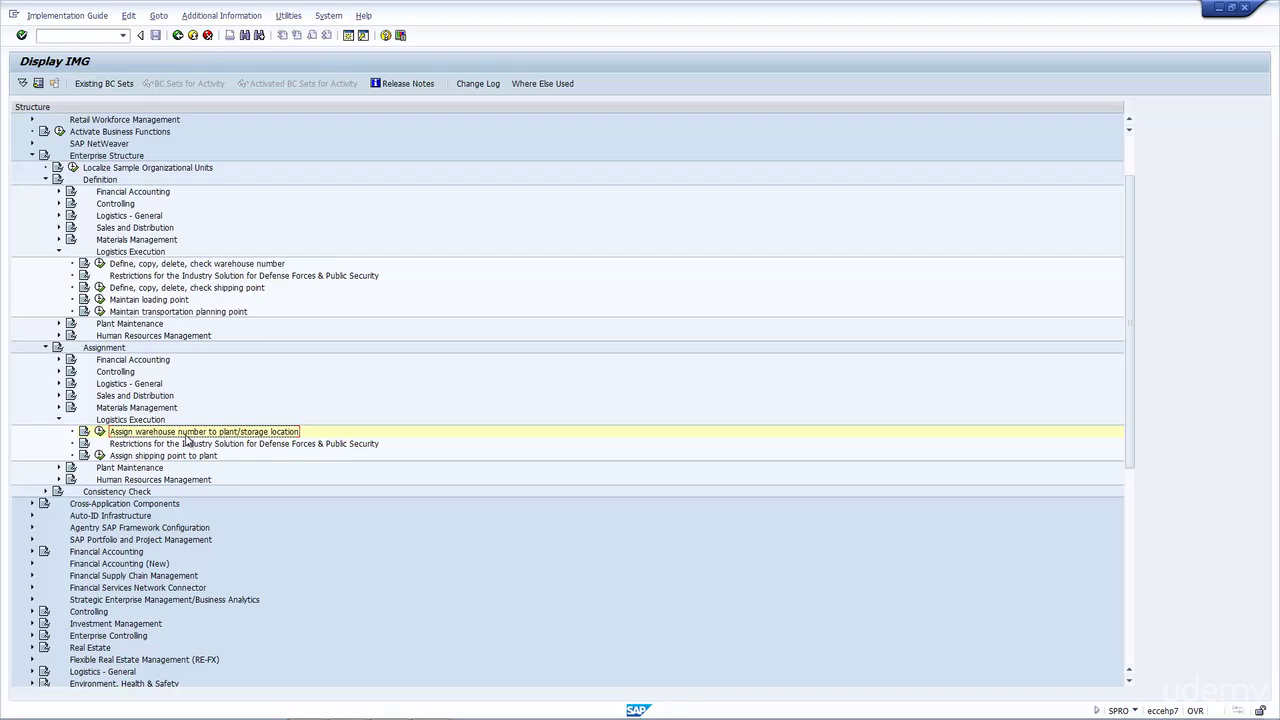
scroll(182, 455, down, 7)
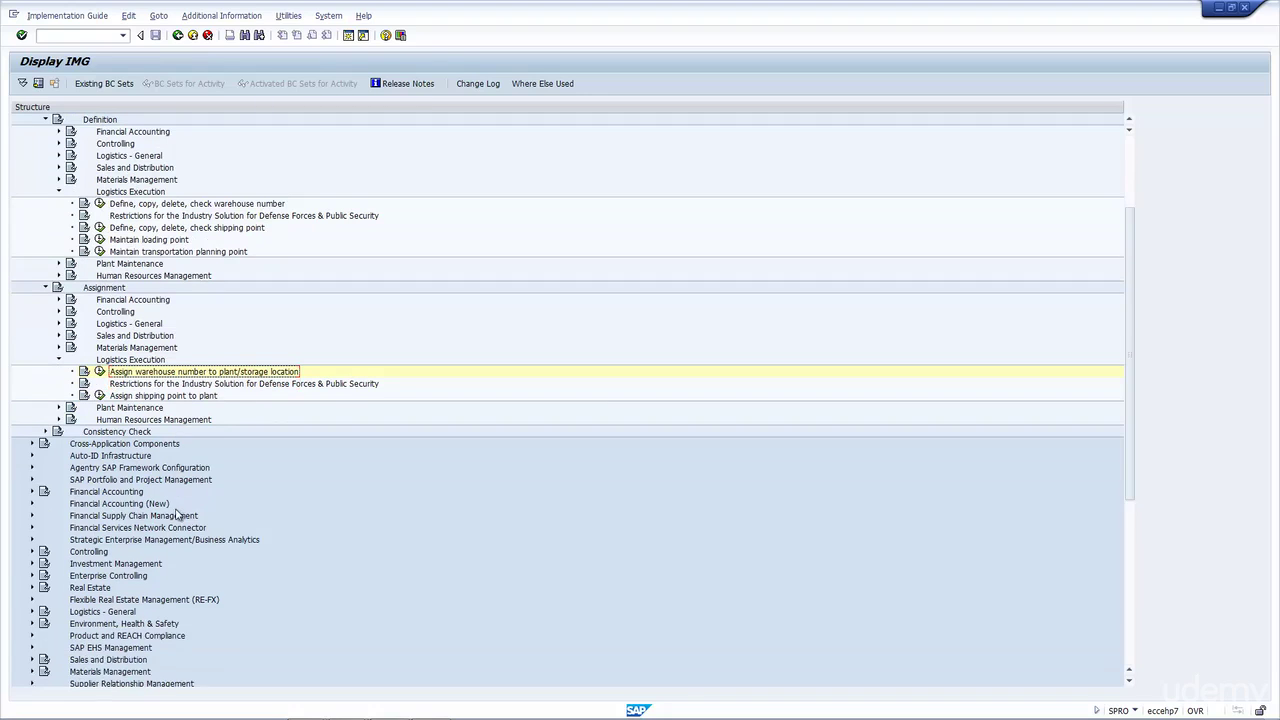
scroll(173, 540, down, 4)
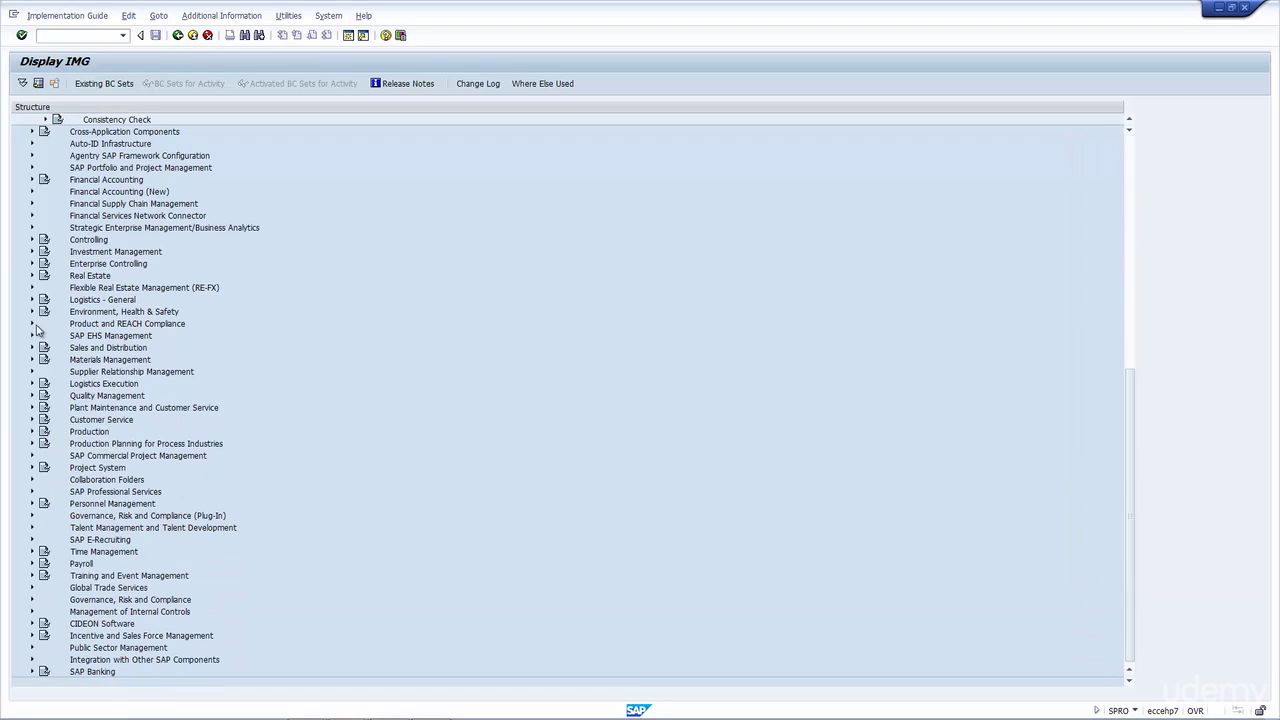
click(32, 383)
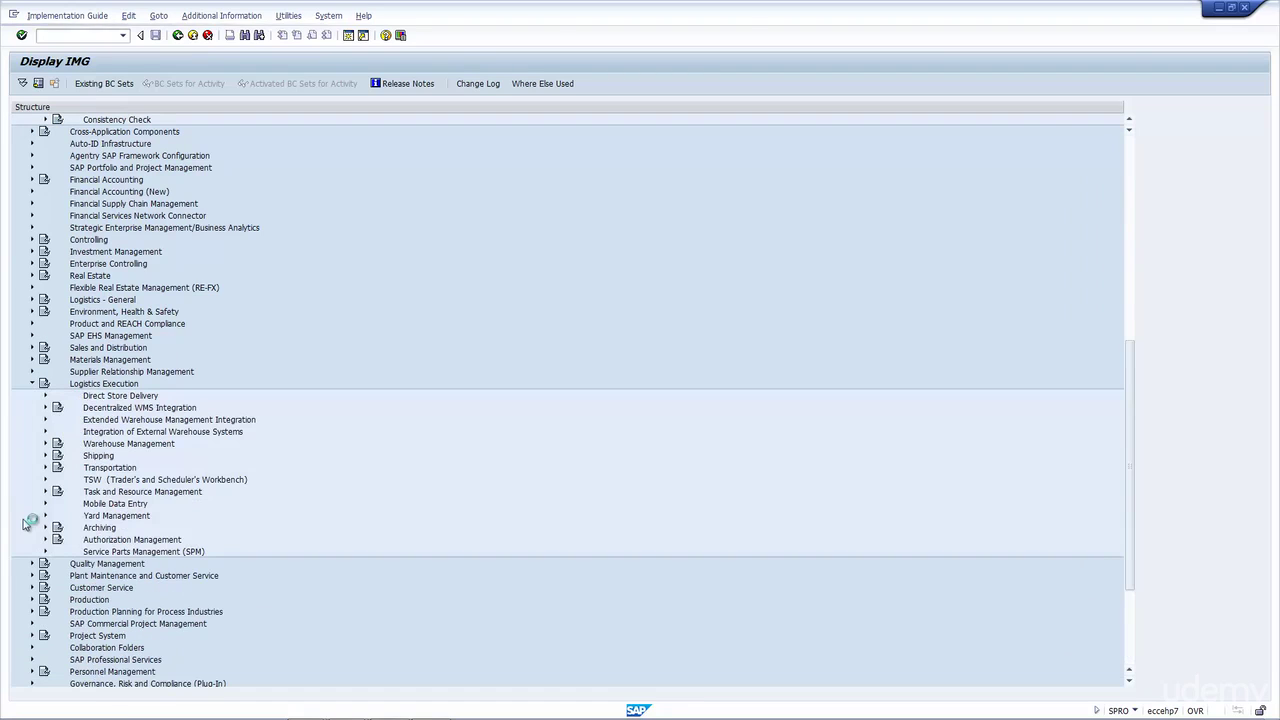
click(45, 456)
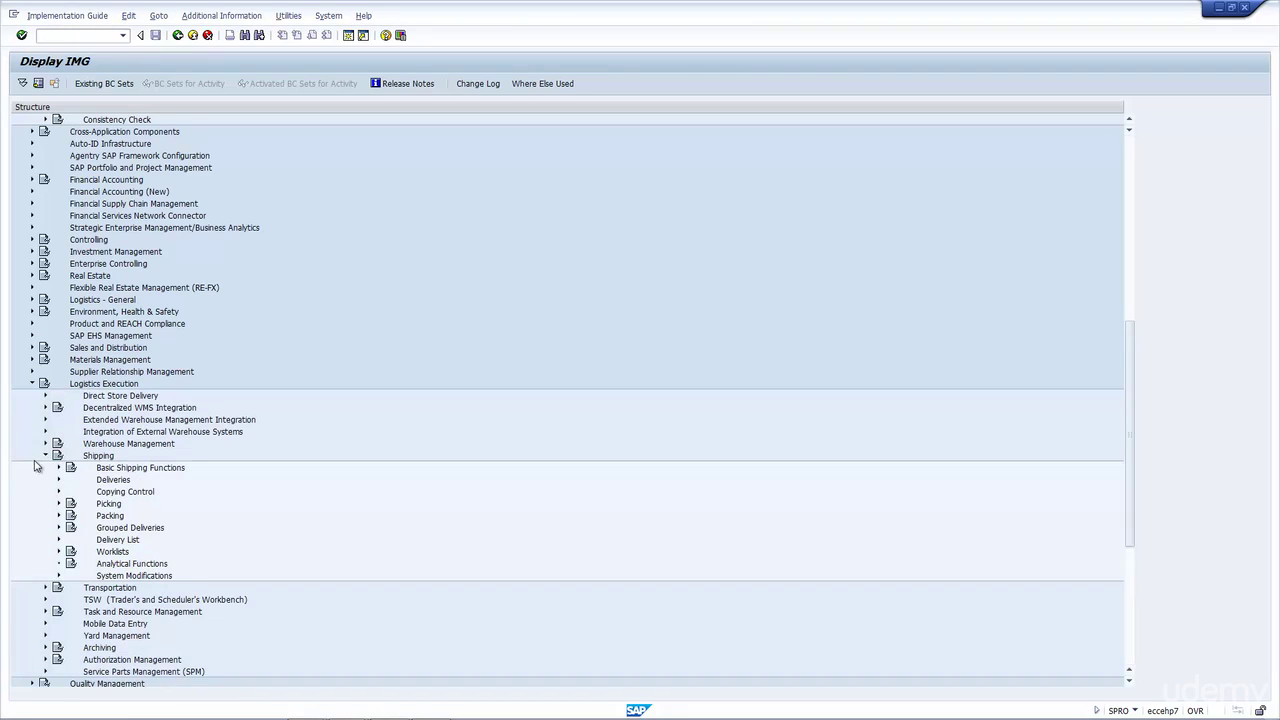
click(58, 503)
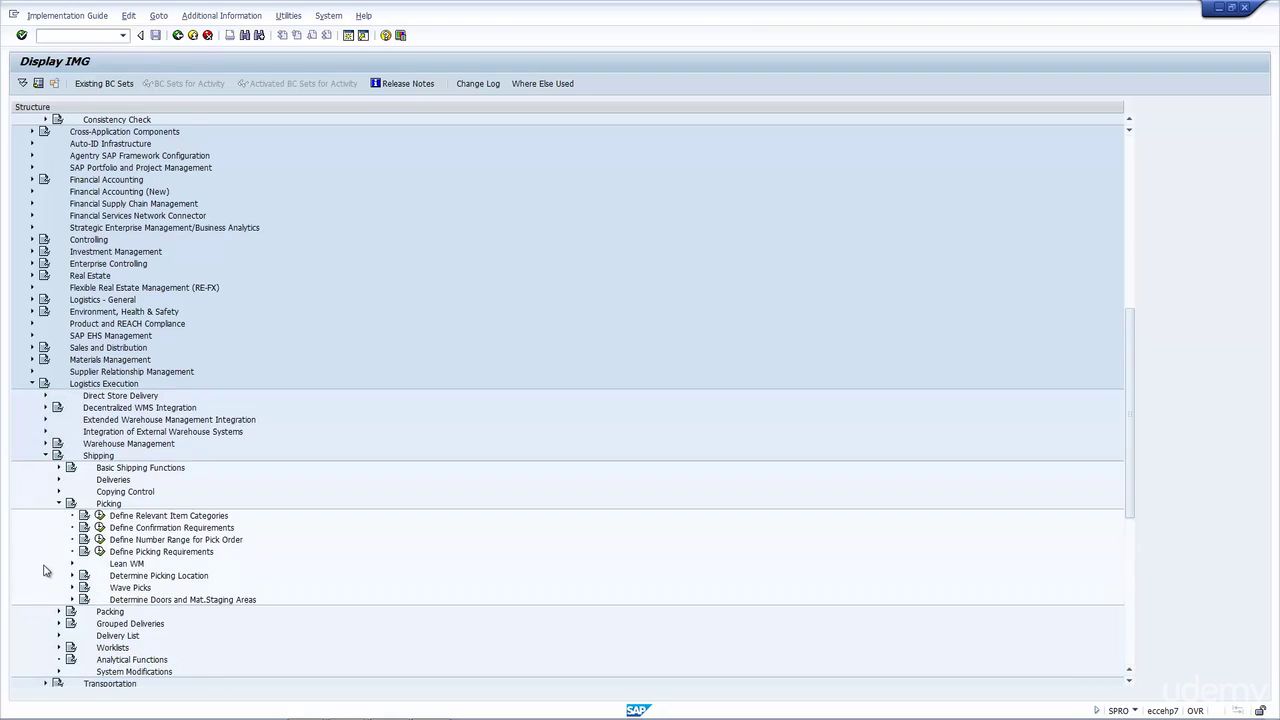
- Show the Lean WM activities, then run and cancel Define control parameters and number ranges
click(72, 563)
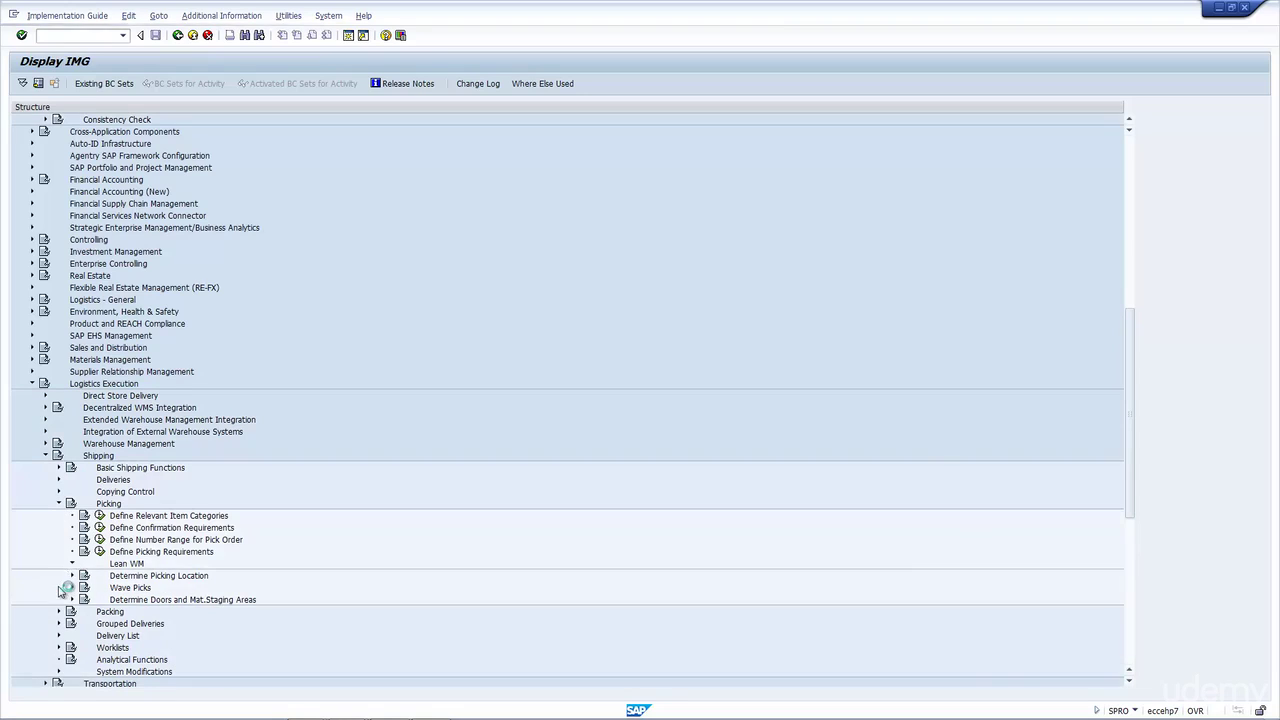
click(277, 565)
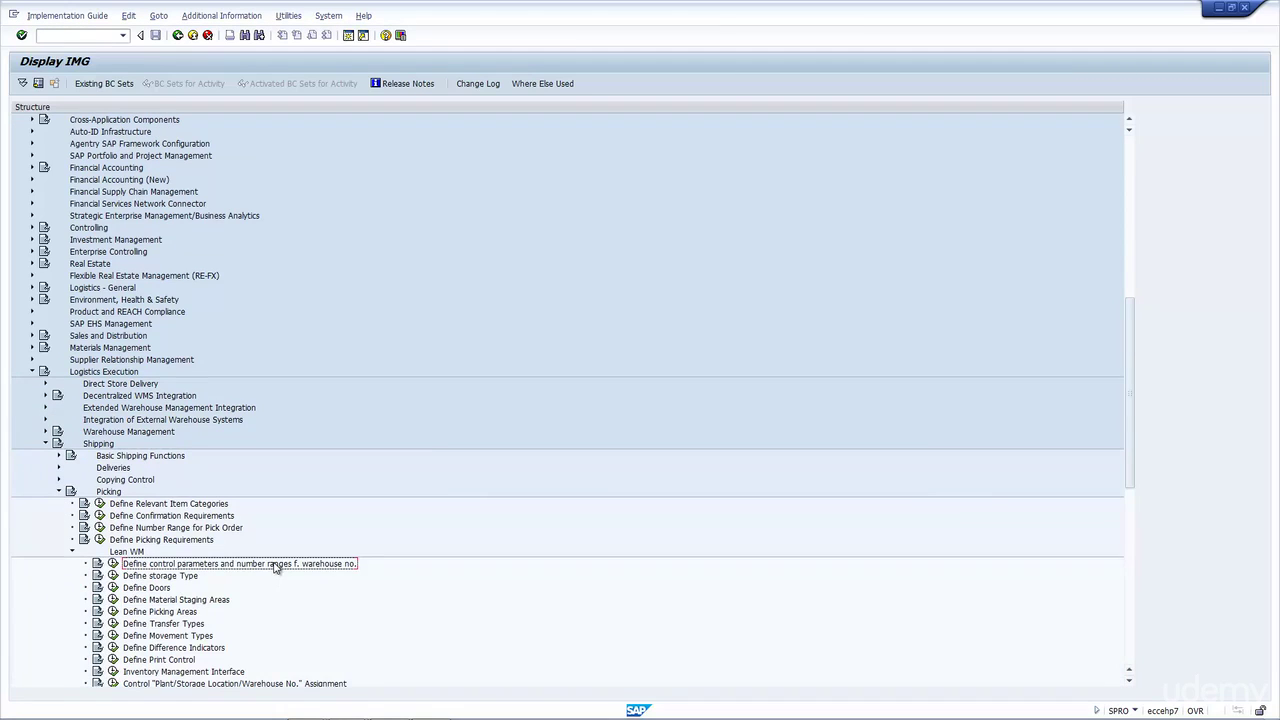
click(113, 563)
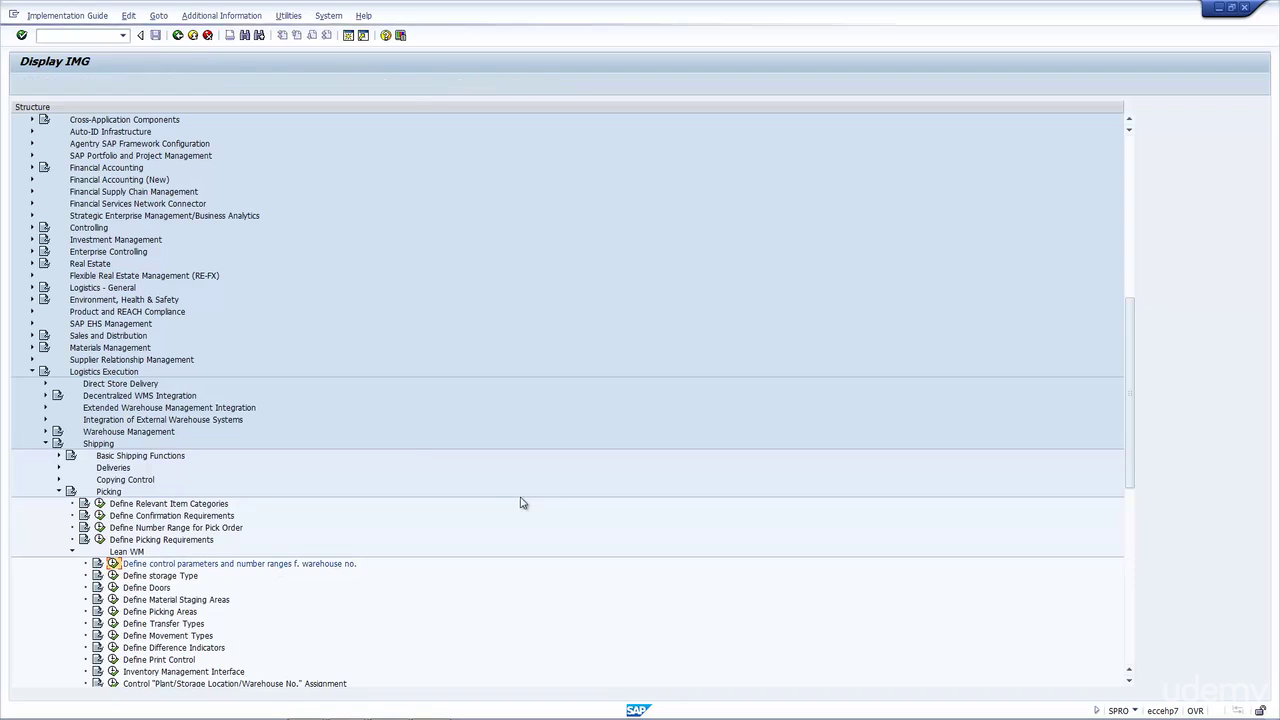
click(404, 431)
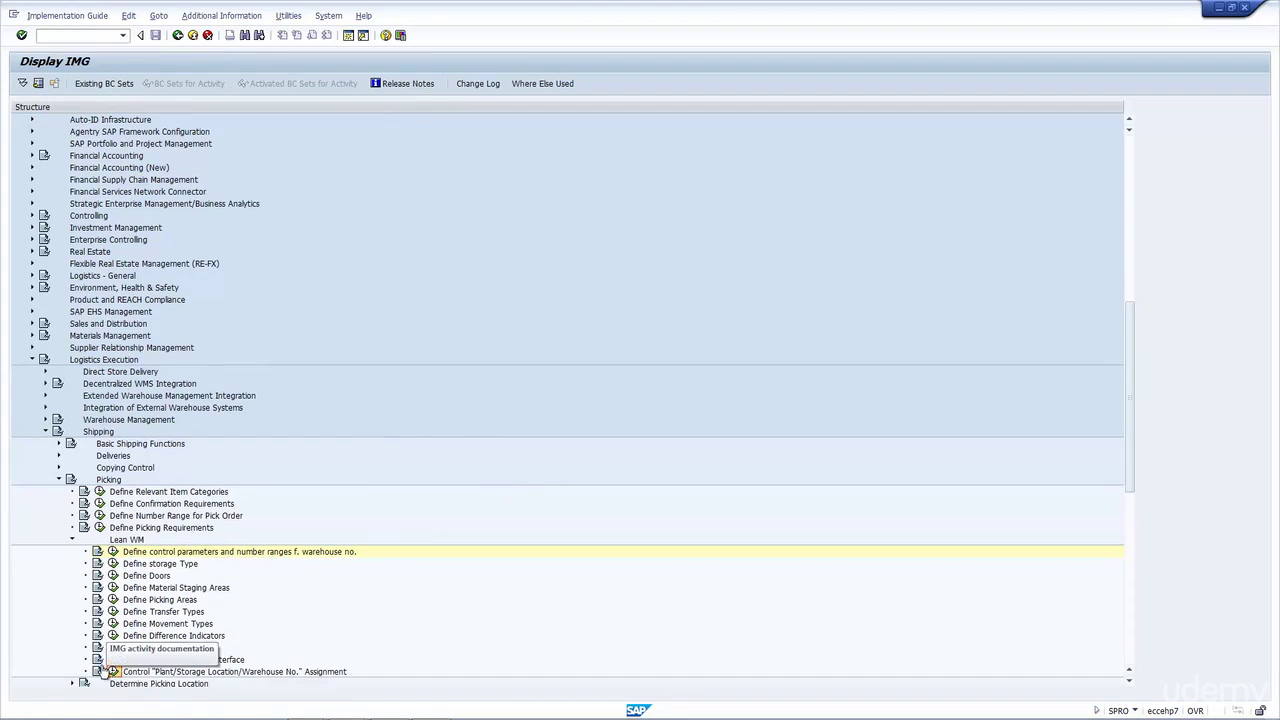
click(113, 672)
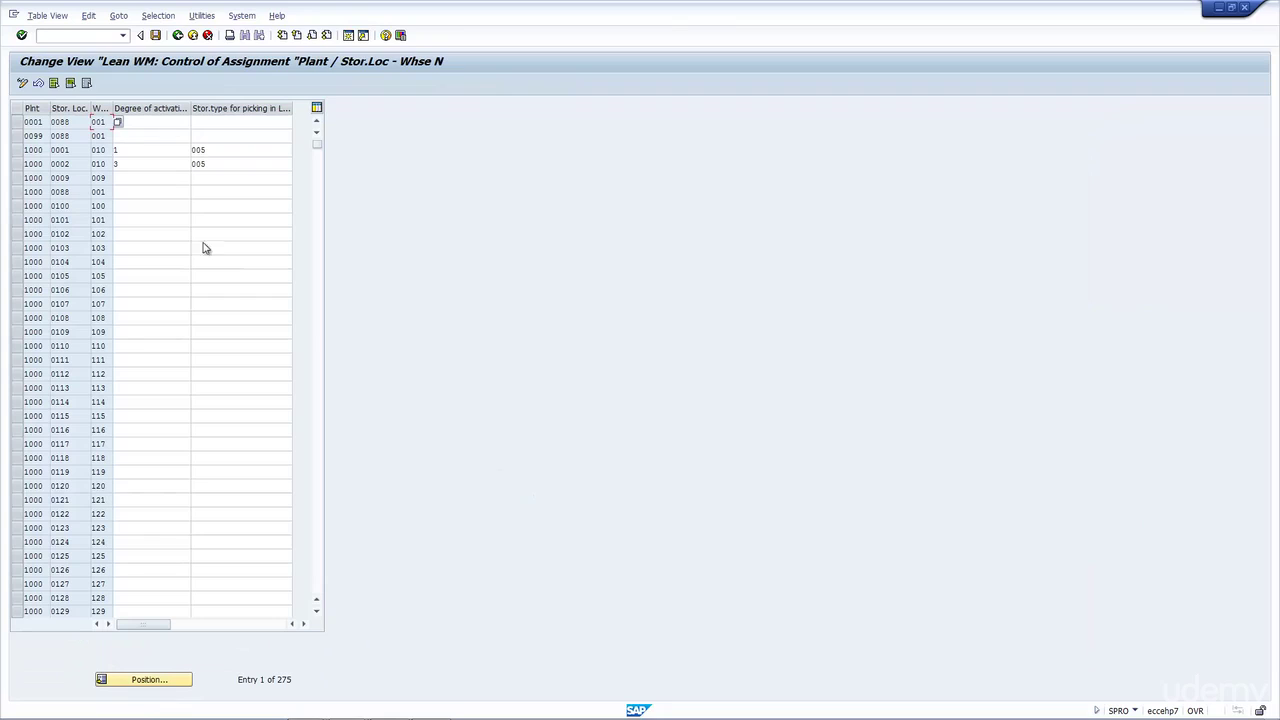
click(157, 190)
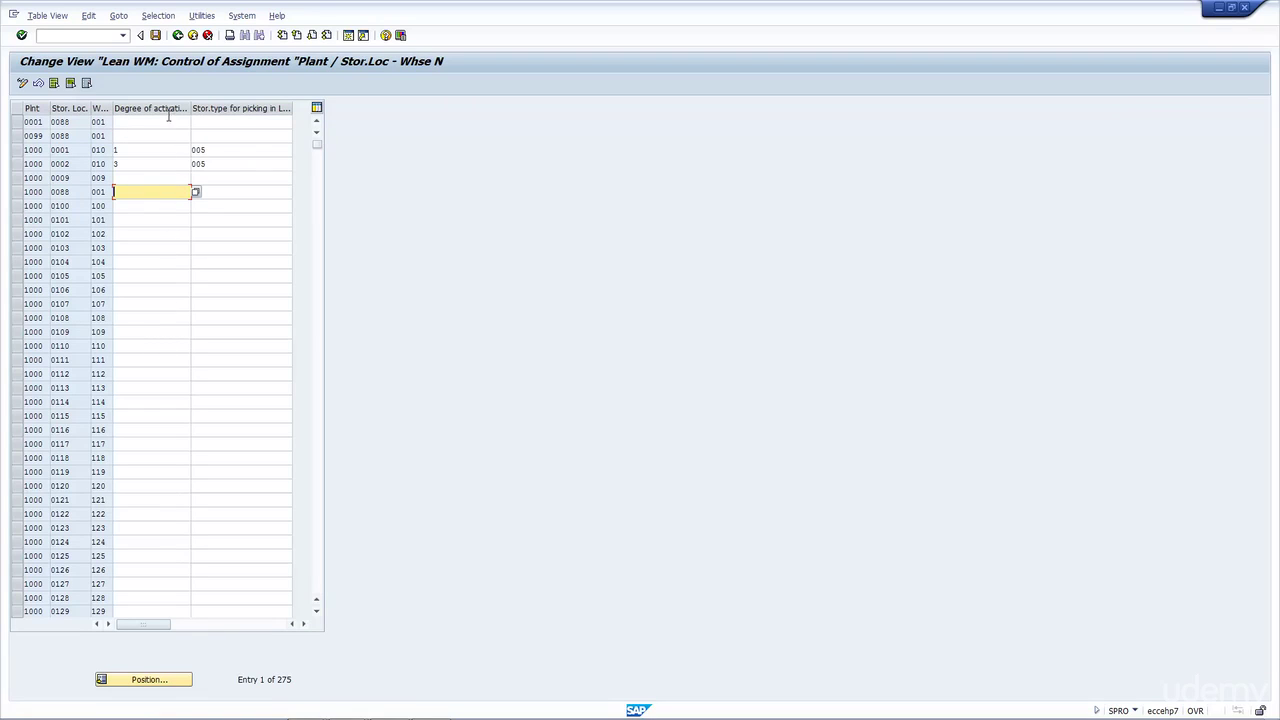
click(165, 121)
click(197, 122)
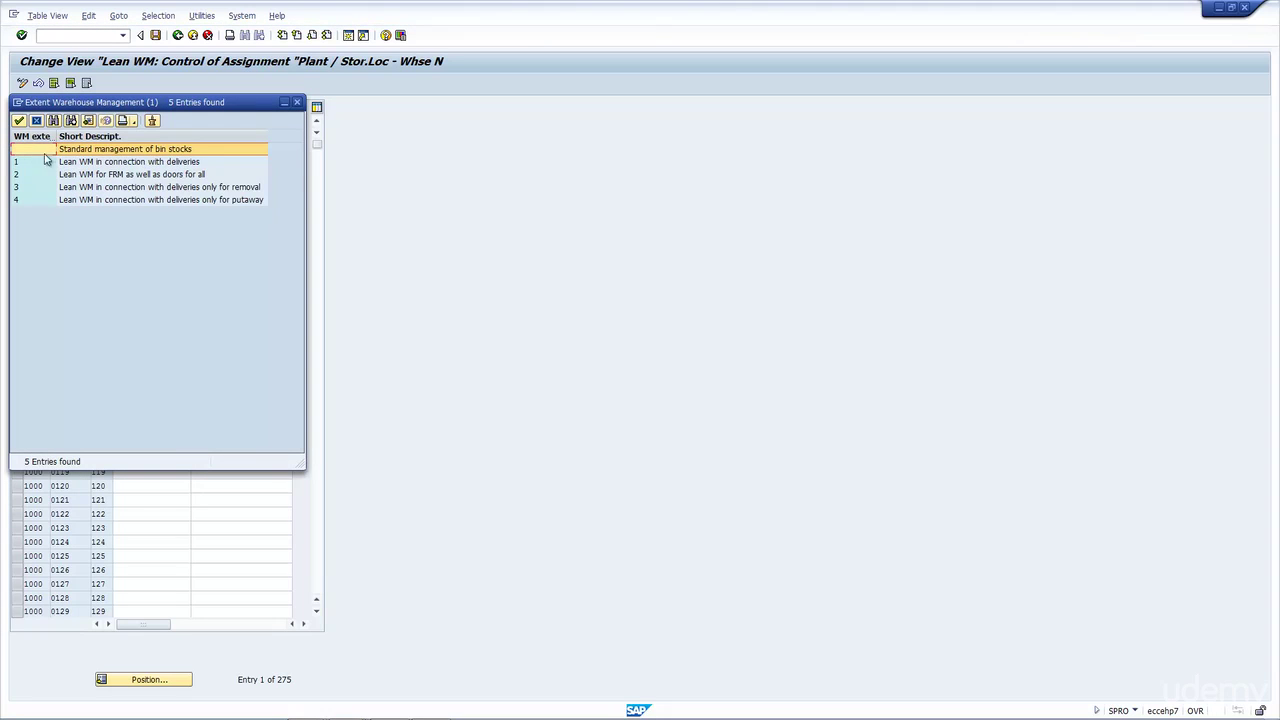
click(19, 120)
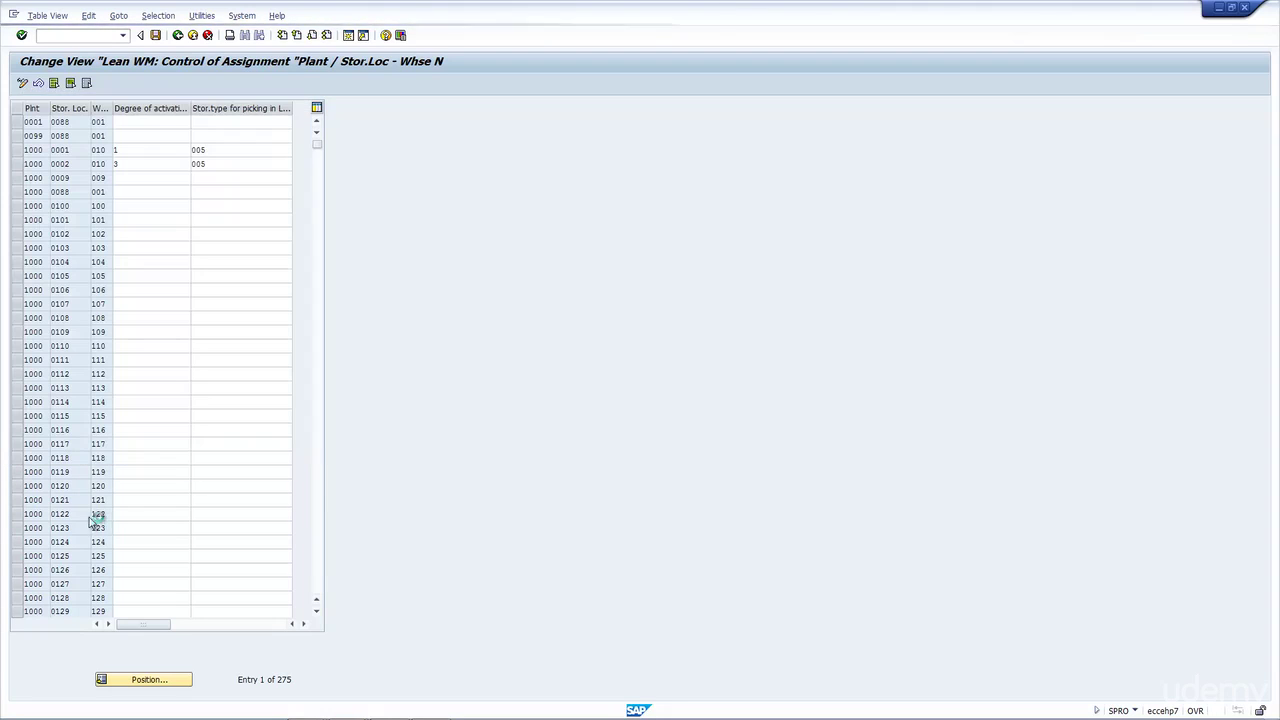
click(149, 678)
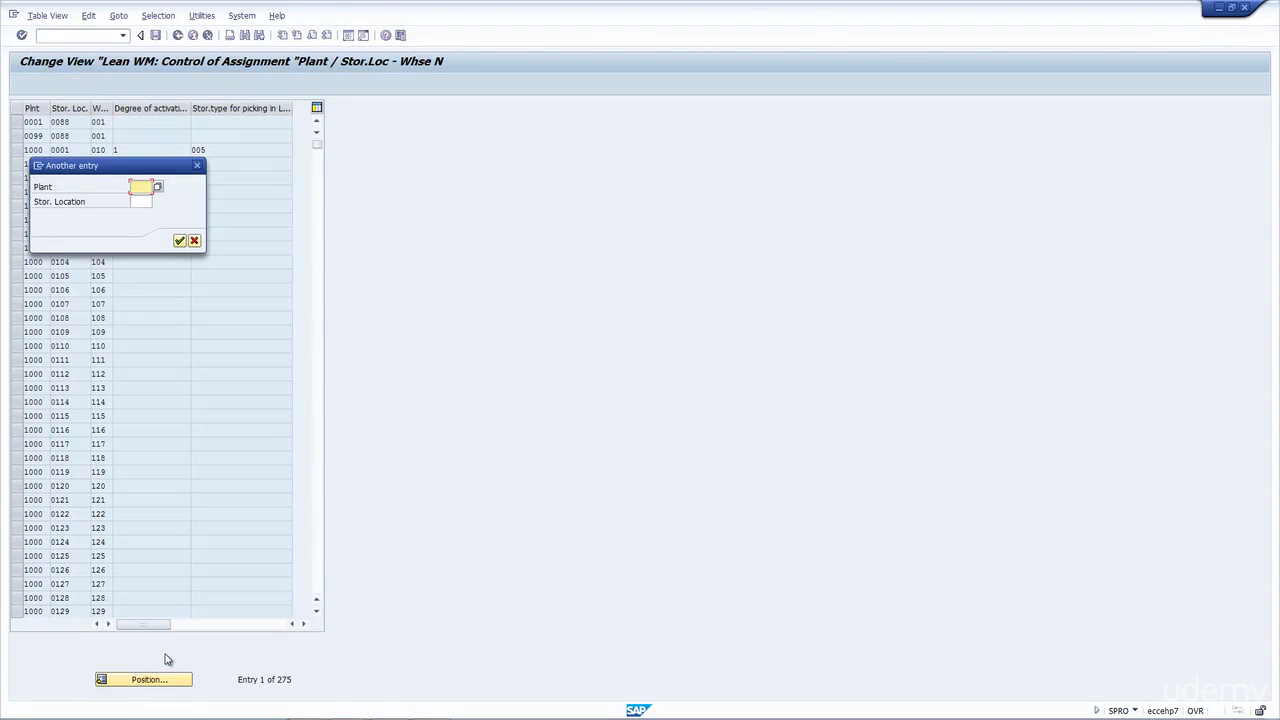
key(BackSpace)
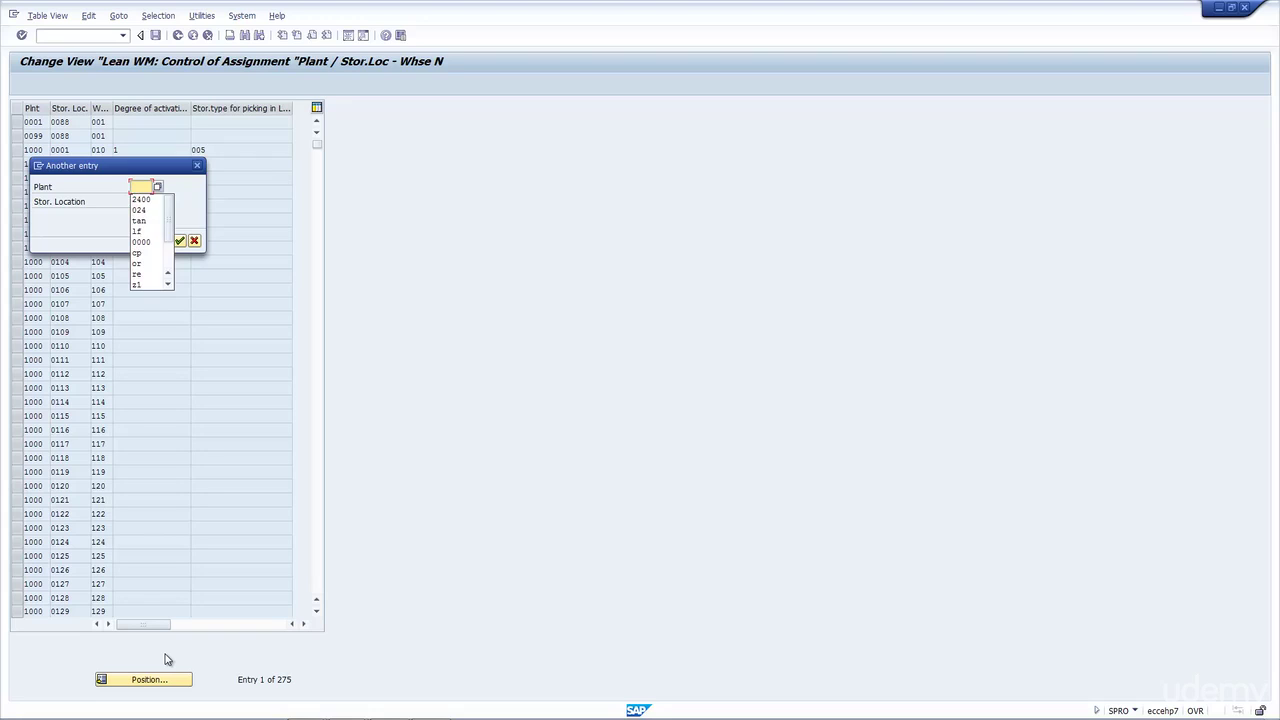
text(2400)
key(Return)
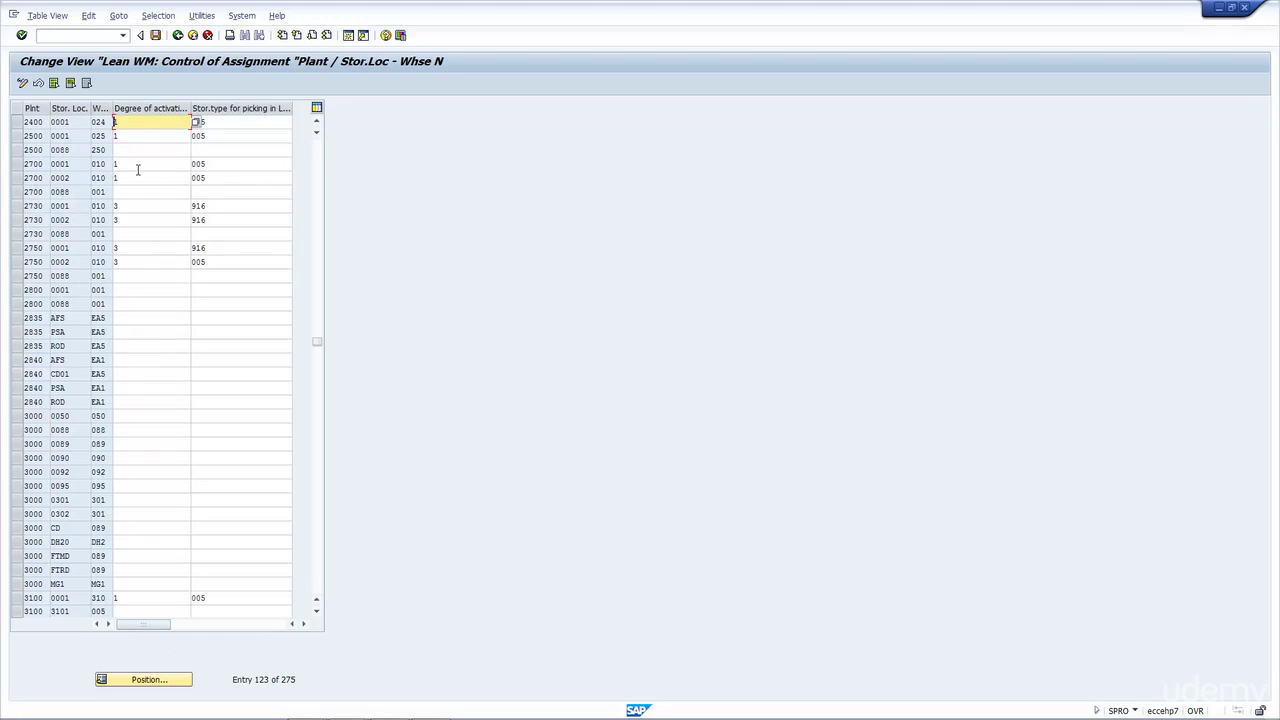
click(195, 121)
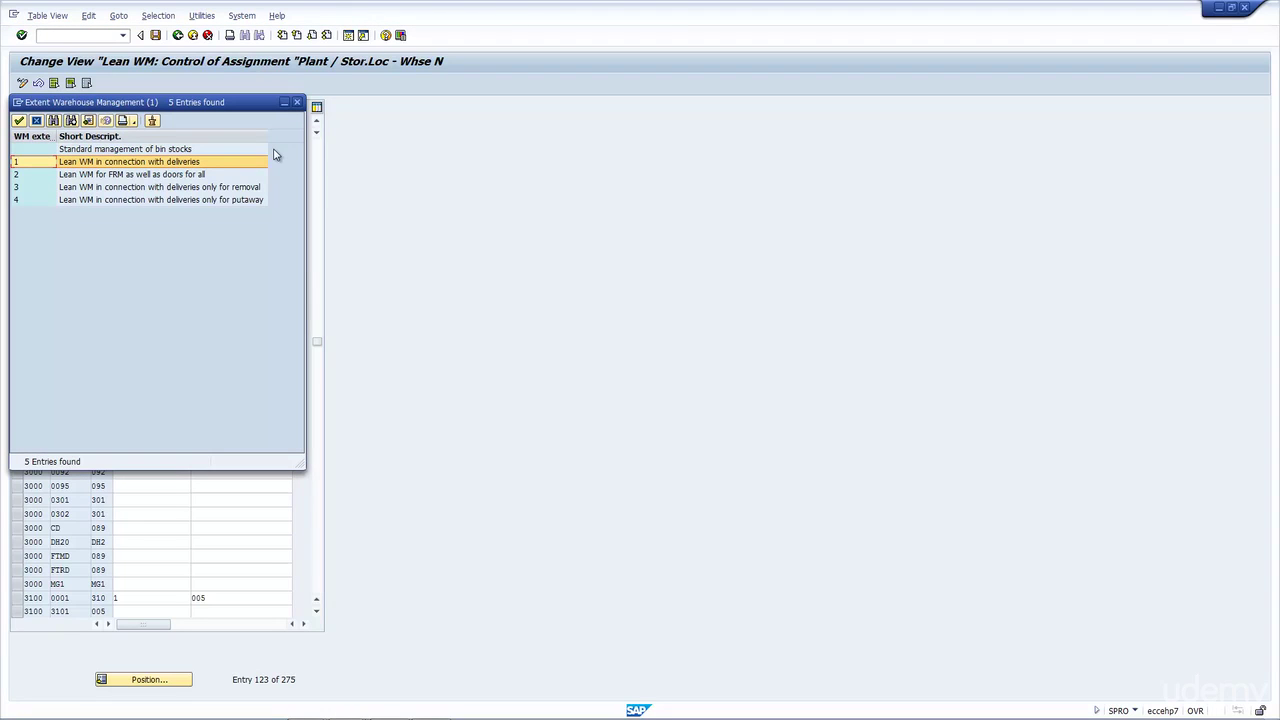
click(36, 121)
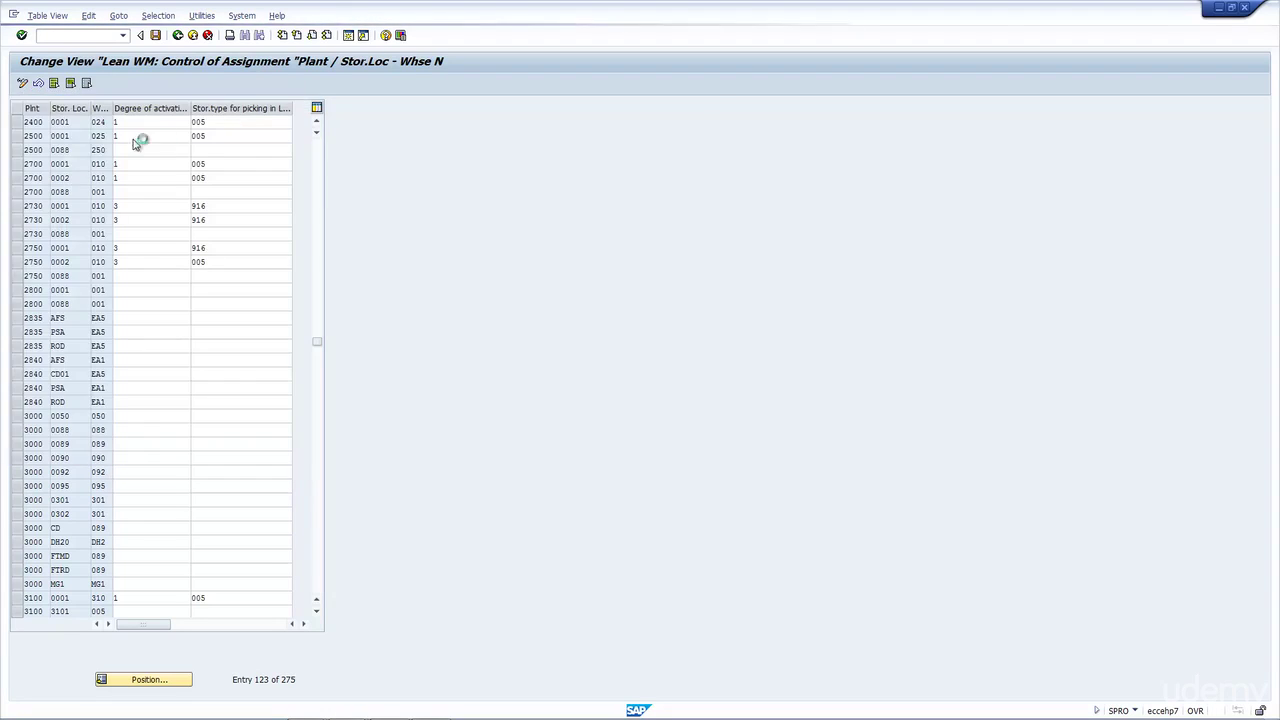
click(240, 122)
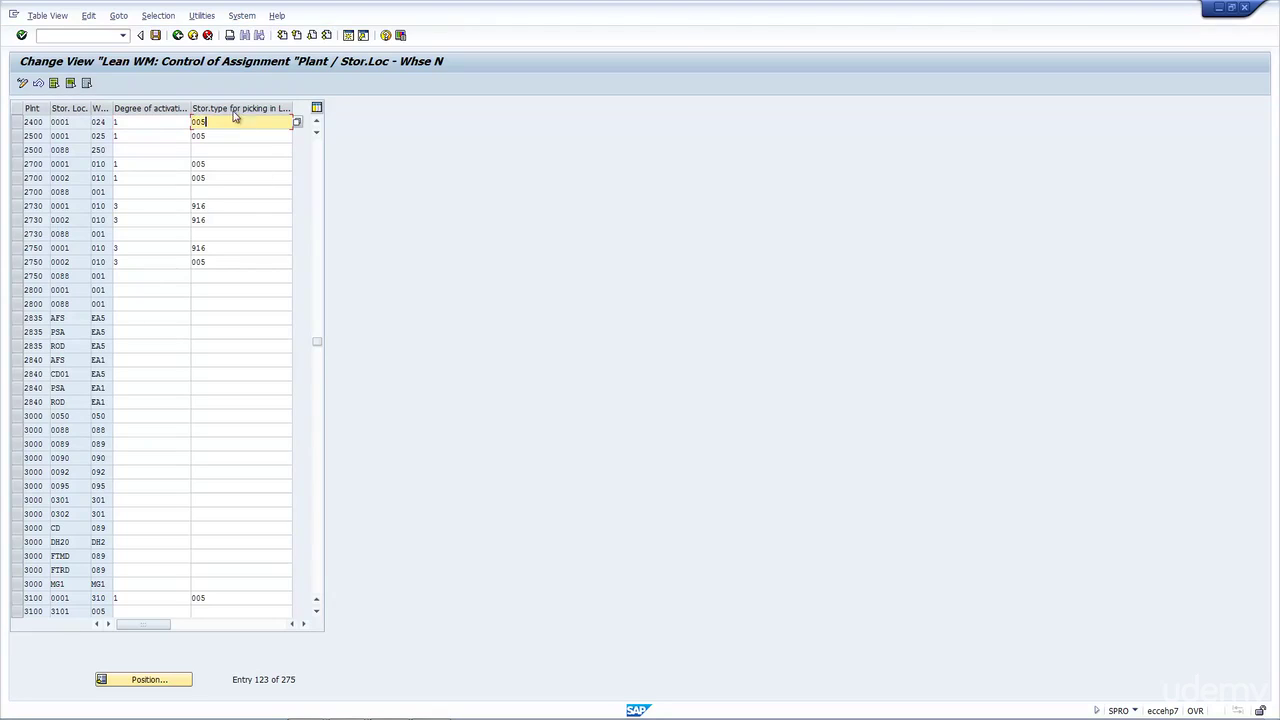
click(177, 35)
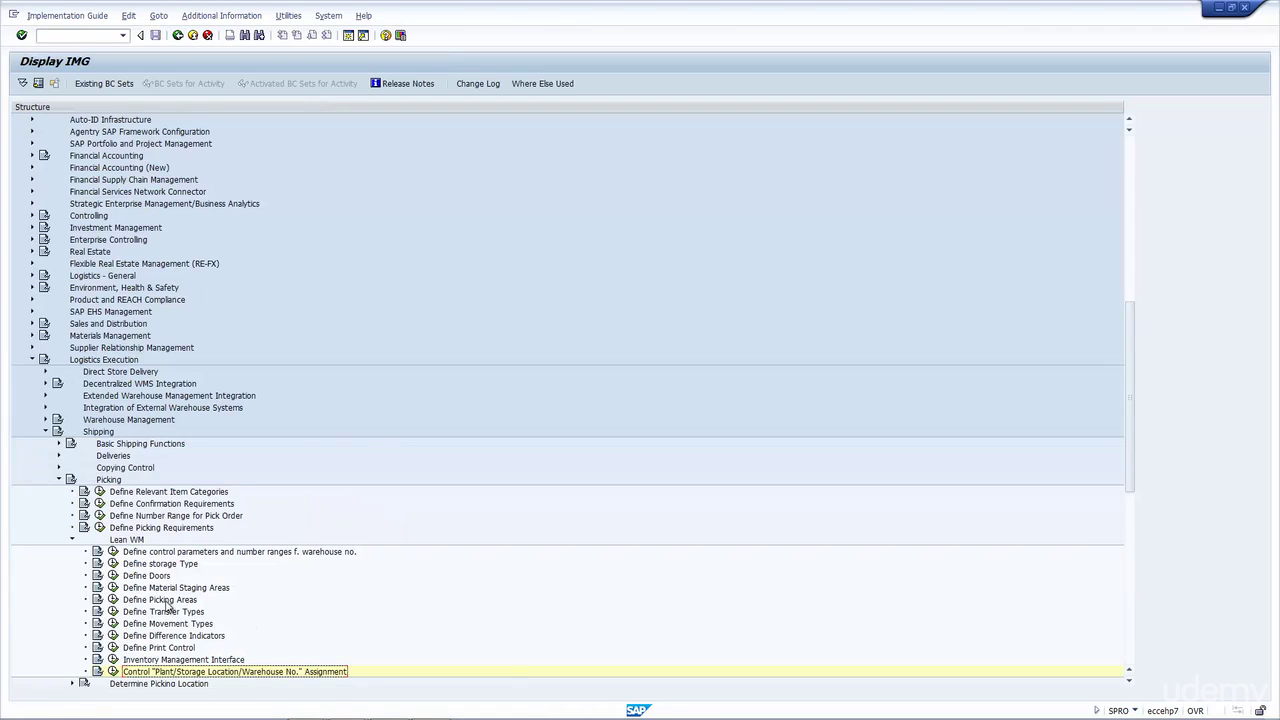
- Expand Warehouse Management under Logistics Execution in the IMG tree
scroll(168, 606, down, 3)
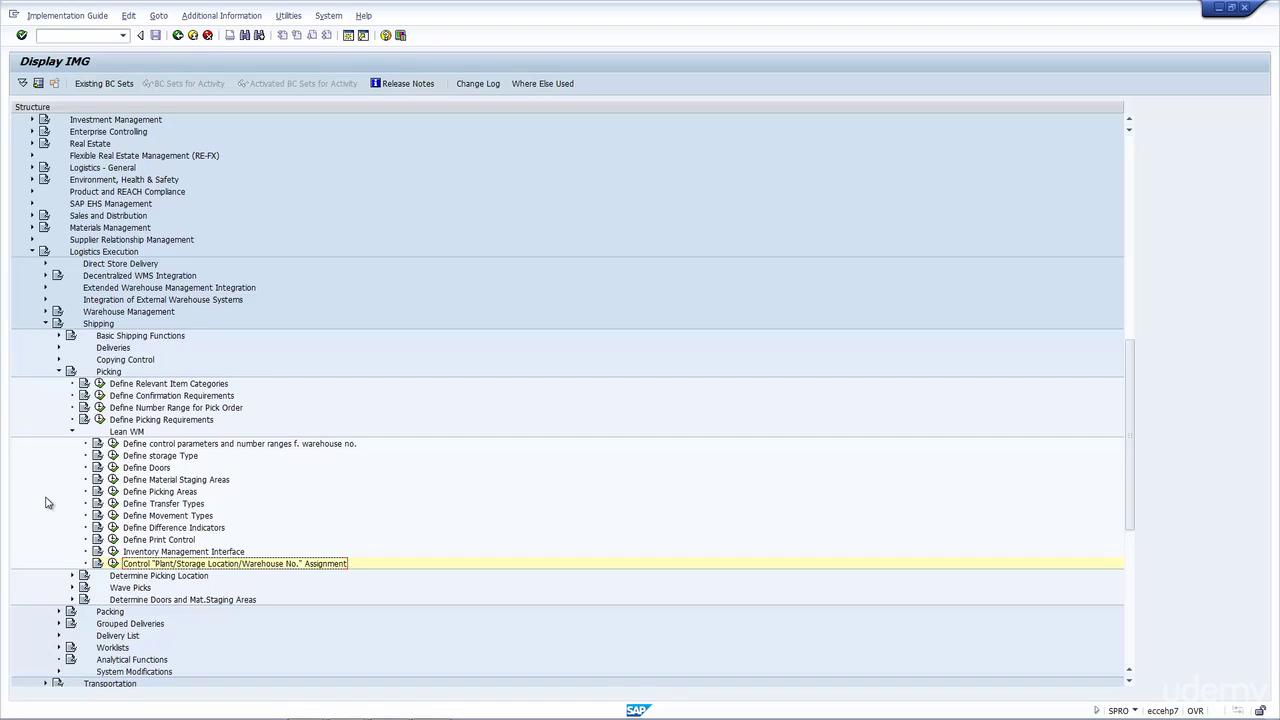
click(45, 312)
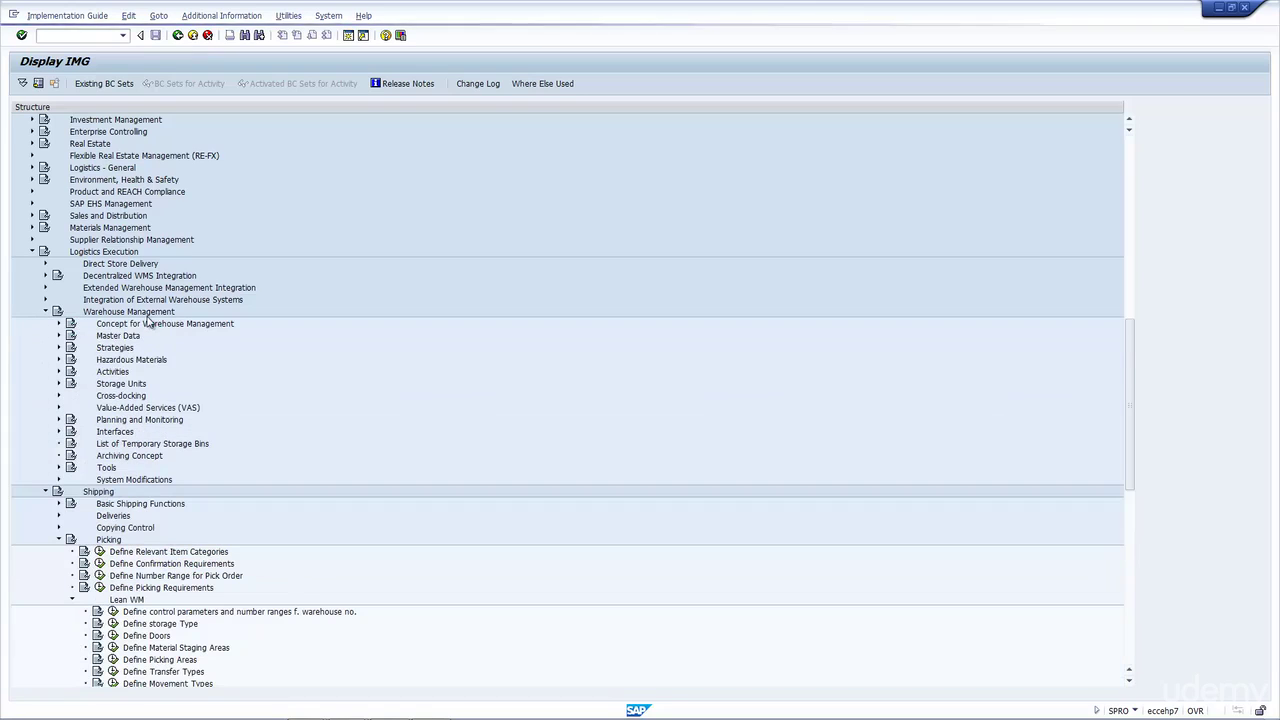